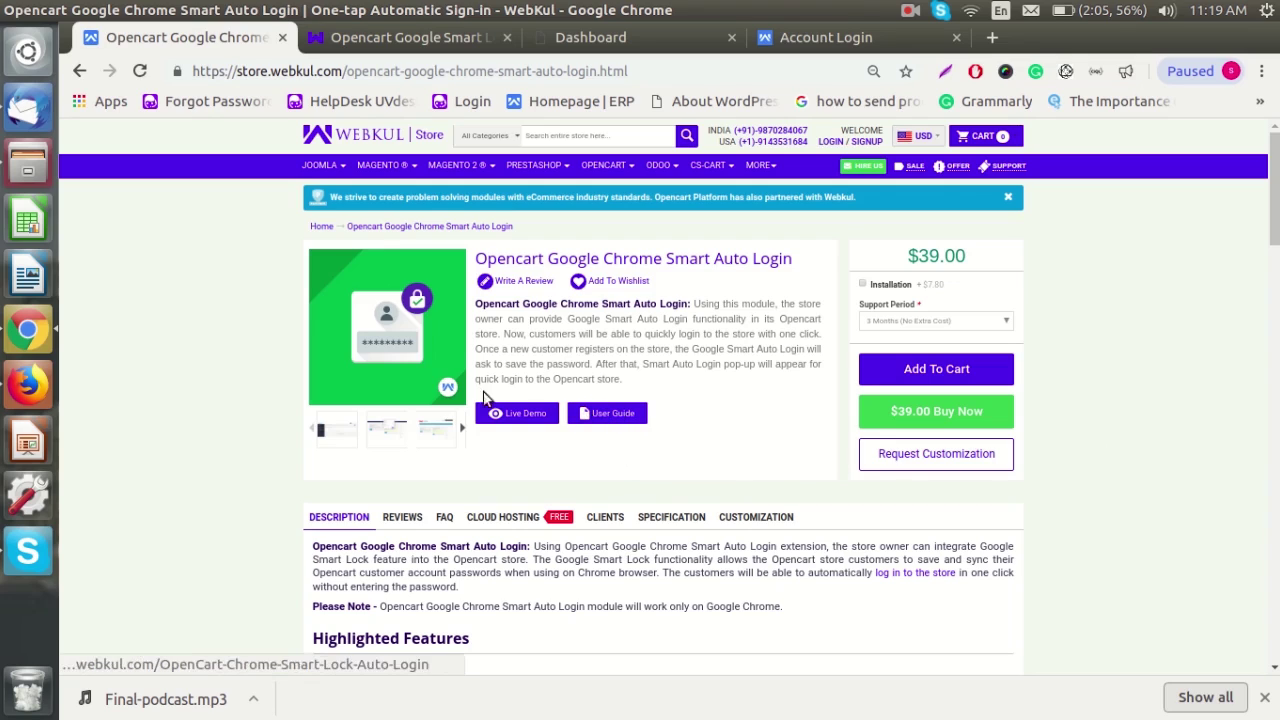
Switch to the tab with the Opencart Google Smart Lock Login user guide
click(446, 42)
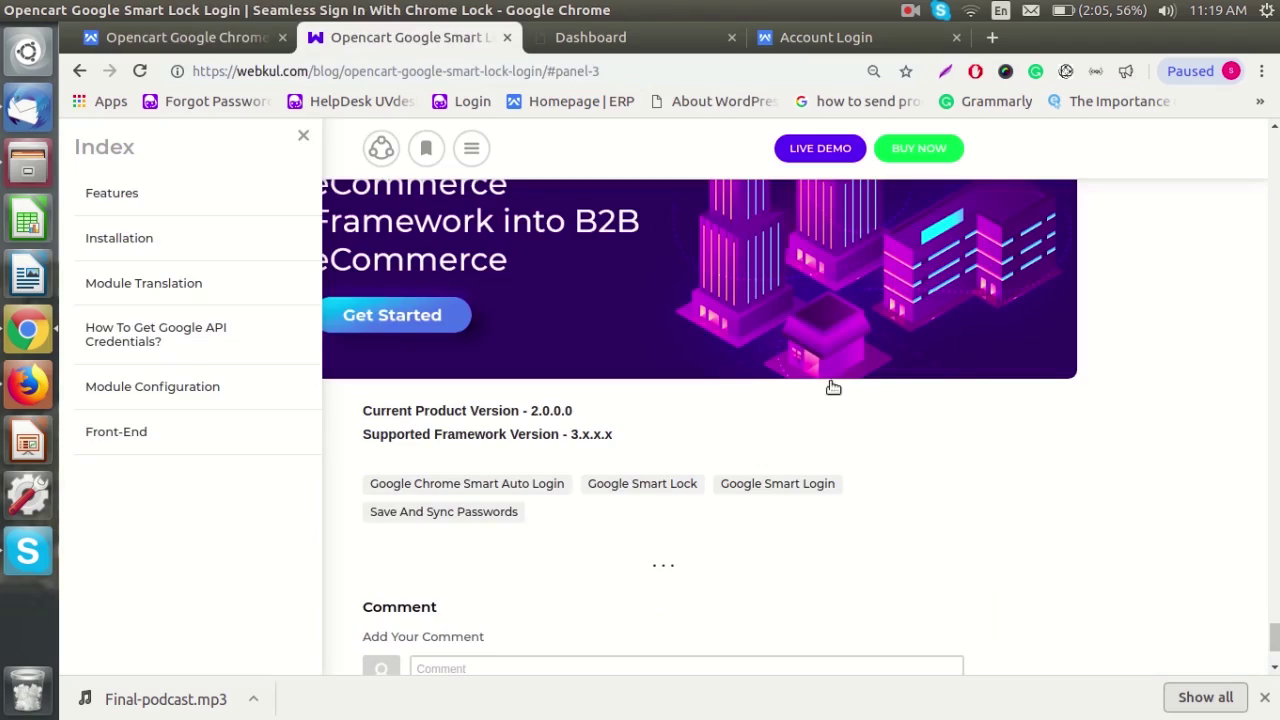
Read the guide from Features to the end, then switch to the OpenCart admin dashboard
drag(1274, 636, 1274, 485)
scroll(1227, 384, up, 10)
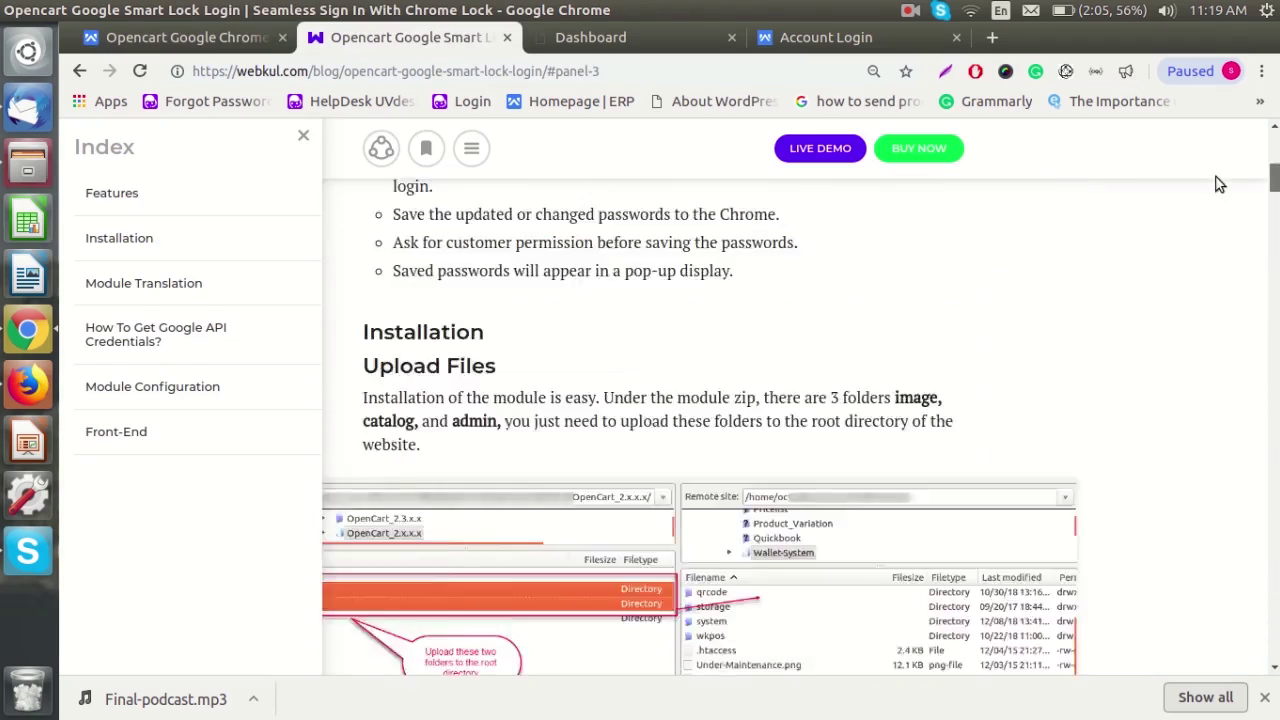
scroll(1220, 180, up, 5)
scroll(1186, 289, down, 3)
scroll(1150, 432, down, 3)
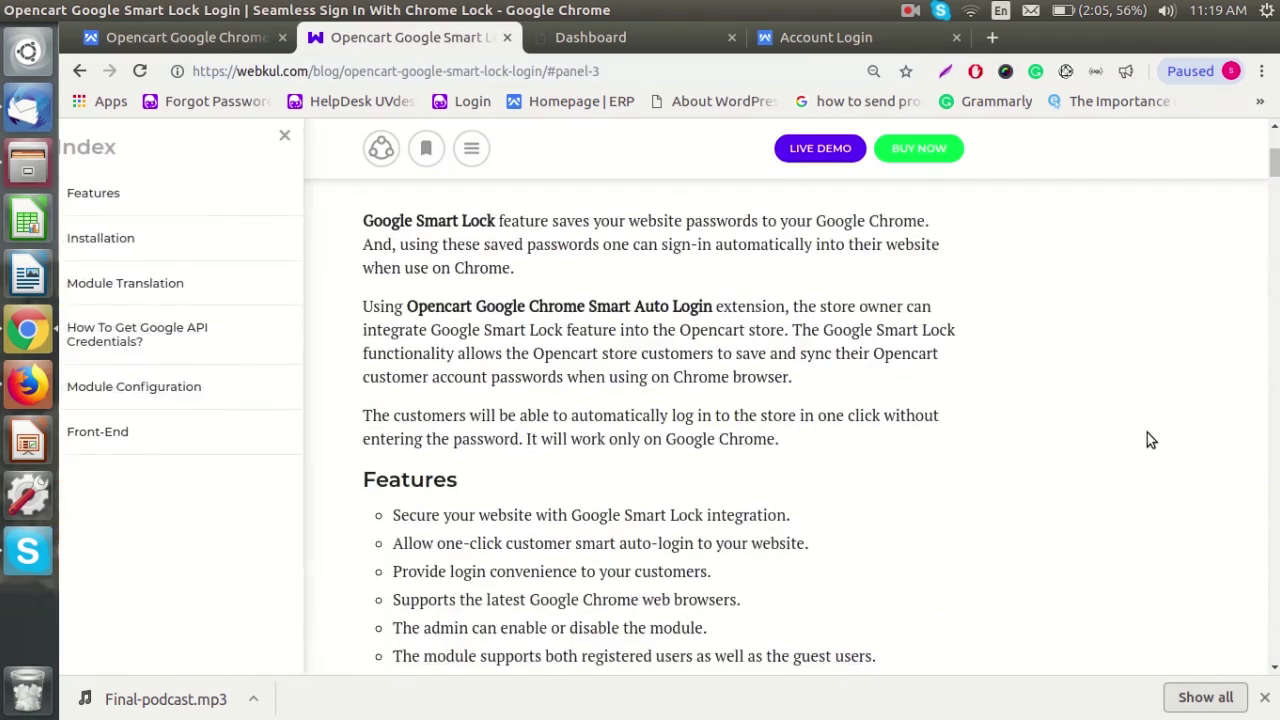
scroll(1145, 437, down, 3)
scroll(1140, 440, down, 4)
scroll(1118, 446, down, 5)
scroll(1118, 440, down, 5)
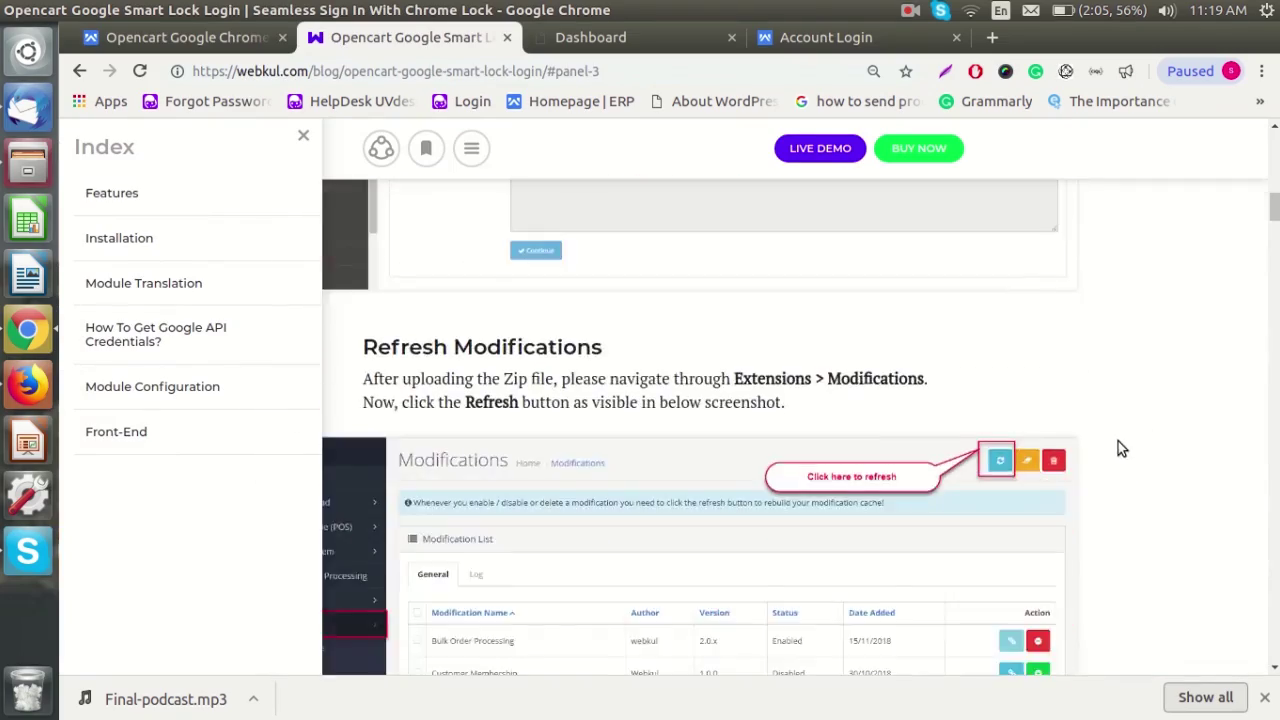
scroll(1118, 441, down, 5)
scroll(1118, 441, down, 5)
scroll(1118, 441, down, 5)
scroll(1118, 449, down, 5)
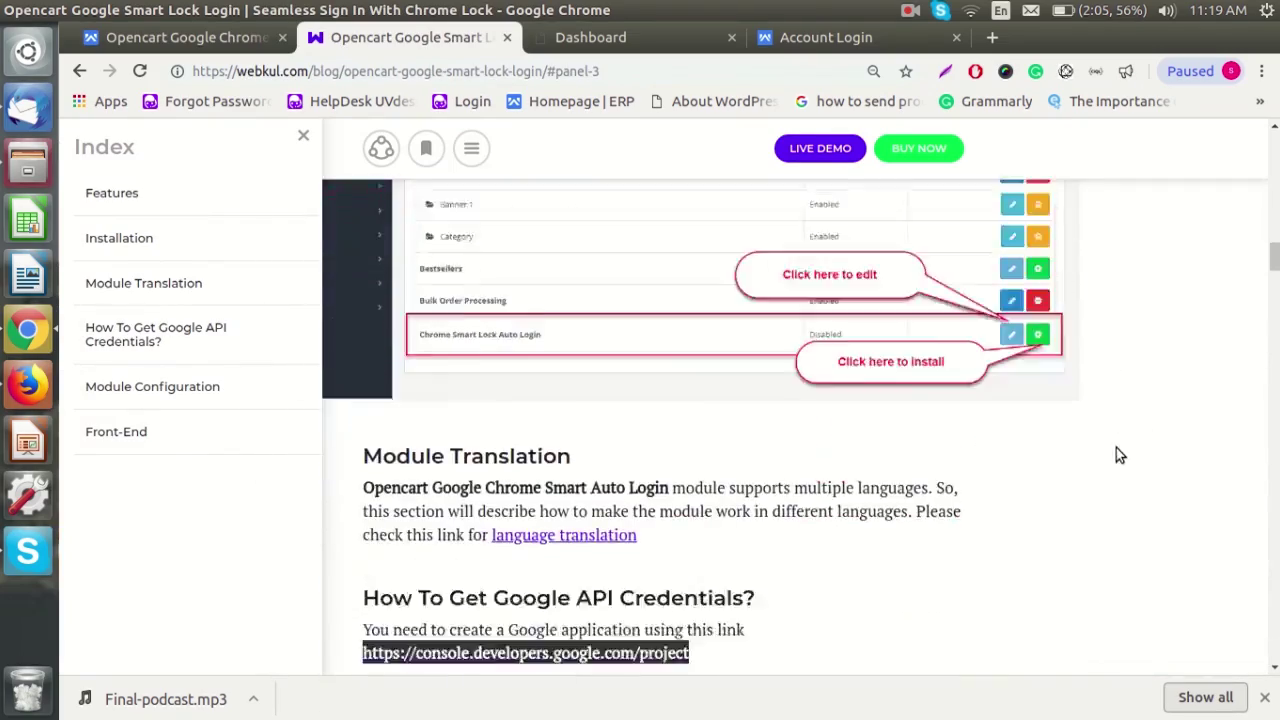
scroll(1116, 455, down, 5)
scroll(1116, 455, down, 5)
scroll(1116, 455, down, 4)
scroll(1119, 455, down, 5)
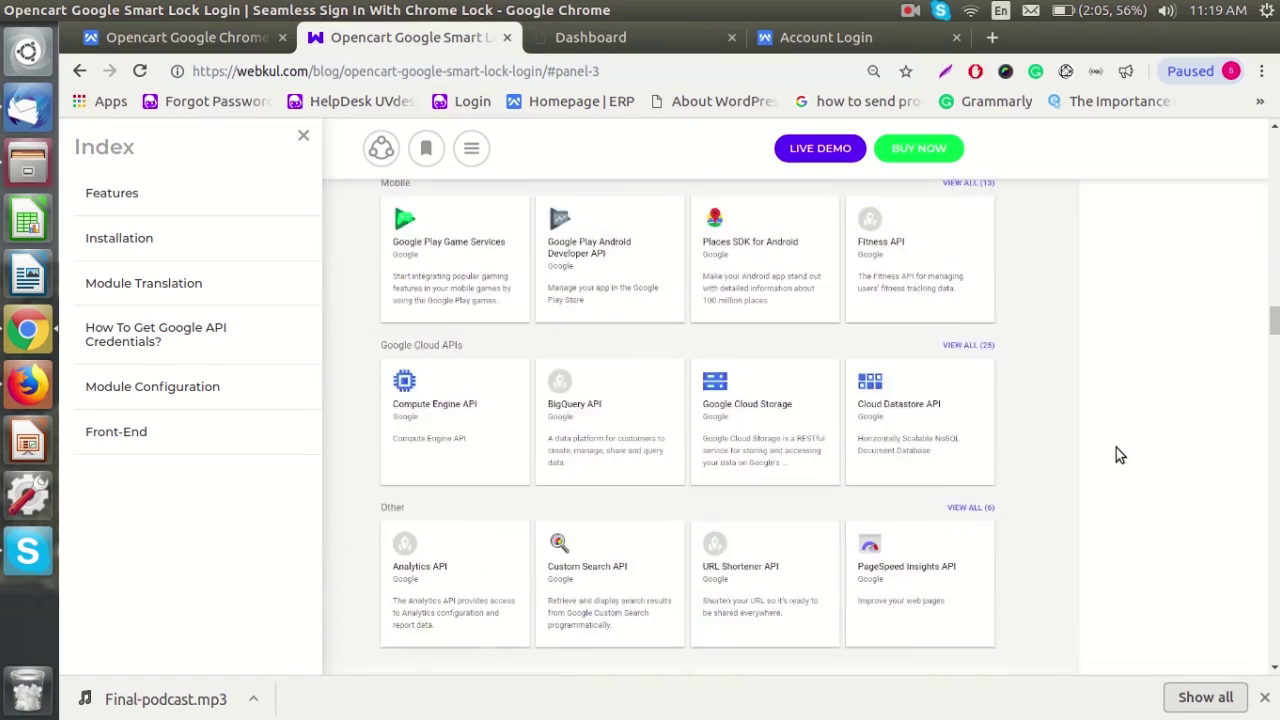
scroll(1119, 455, down, 5)
scroll(1119, 455, down, 5)
scroll(1119, 458, down, 5)
scroll(1119, 455, down, 5)
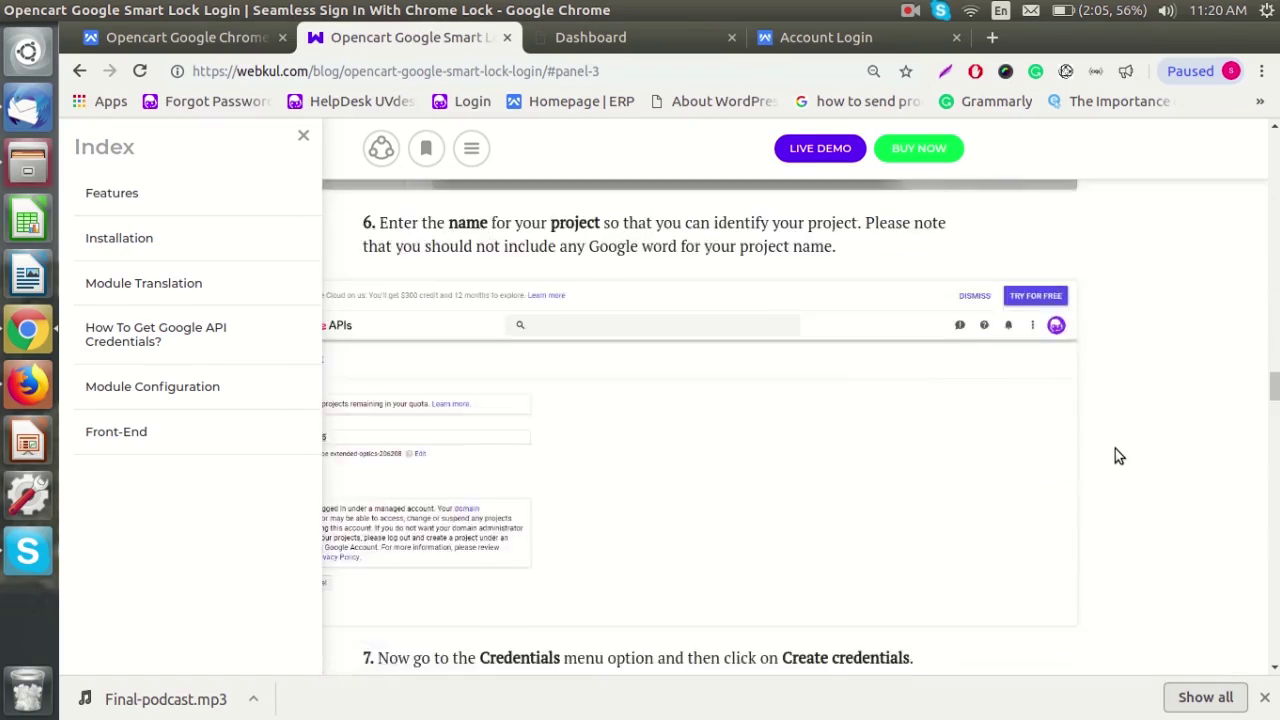
scroll(1115, 448, down, 5)
scroll(1115, 448, down, 5)
scroll(1115, 448, down, 5)
scroll(1118, 443, down, 5)
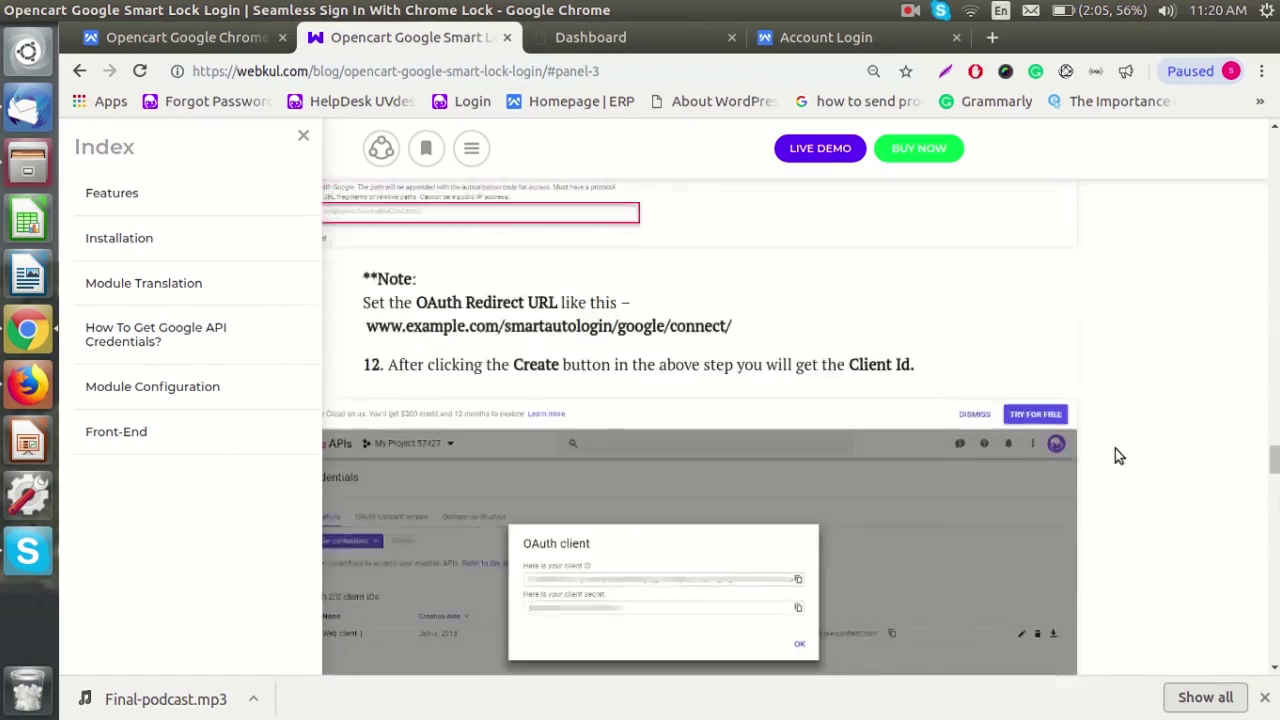
scroll(1115, 448, down, 5)
scroll(1115, 448, down, 5)
scroll(1115, 448, down, 5)
scroll(1117, 444, down, 5)
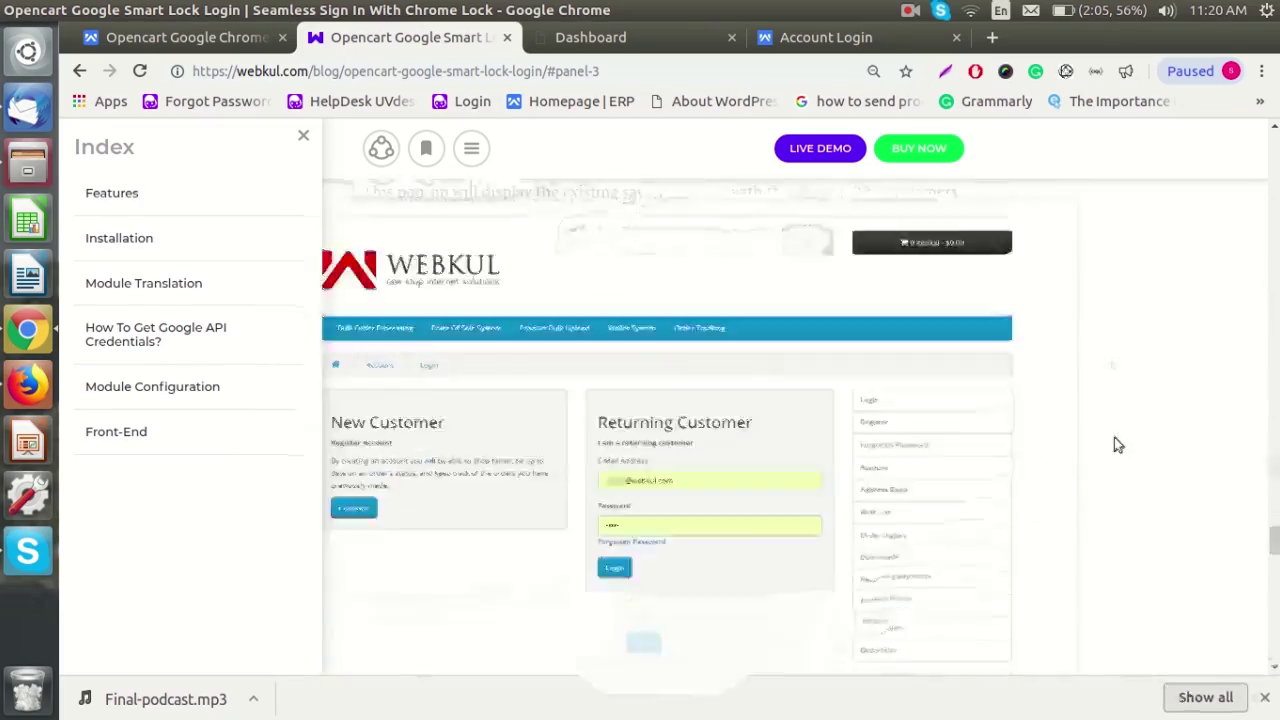
scroll(1117, 444, down, 5)
scroll(1117, 444, down, 5)
scroll(1119, 552, down, 5)
scroll(1114, 437, down, 10)
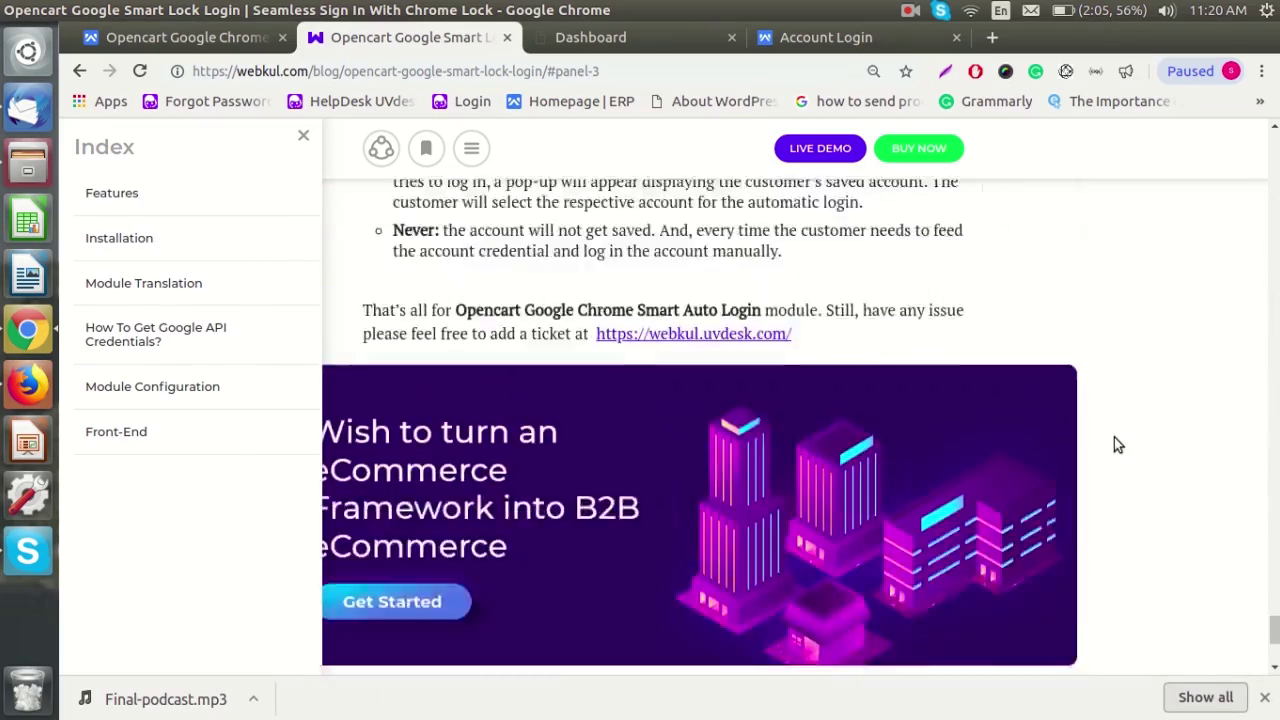
scroll(1114, 437, down, 5)
click(657, 42)
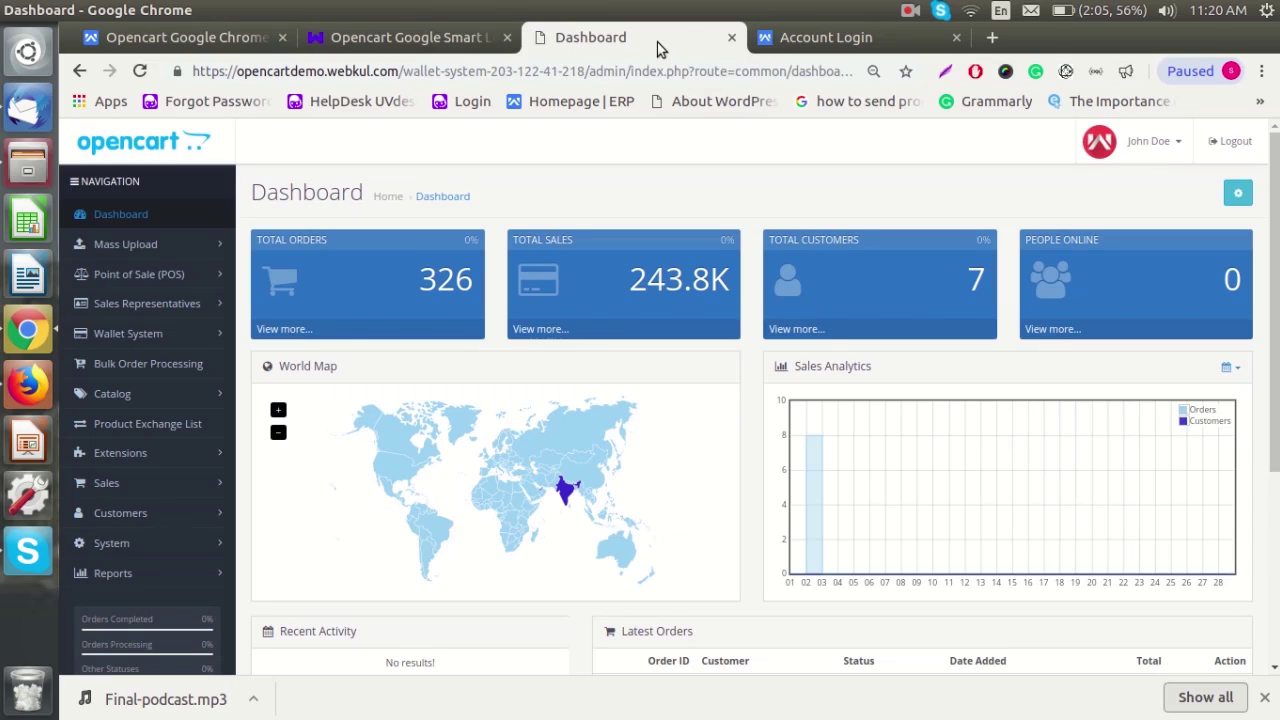
List the Modules extension type under Extensions > Extensions
click(113, 453)
click(110, 481)
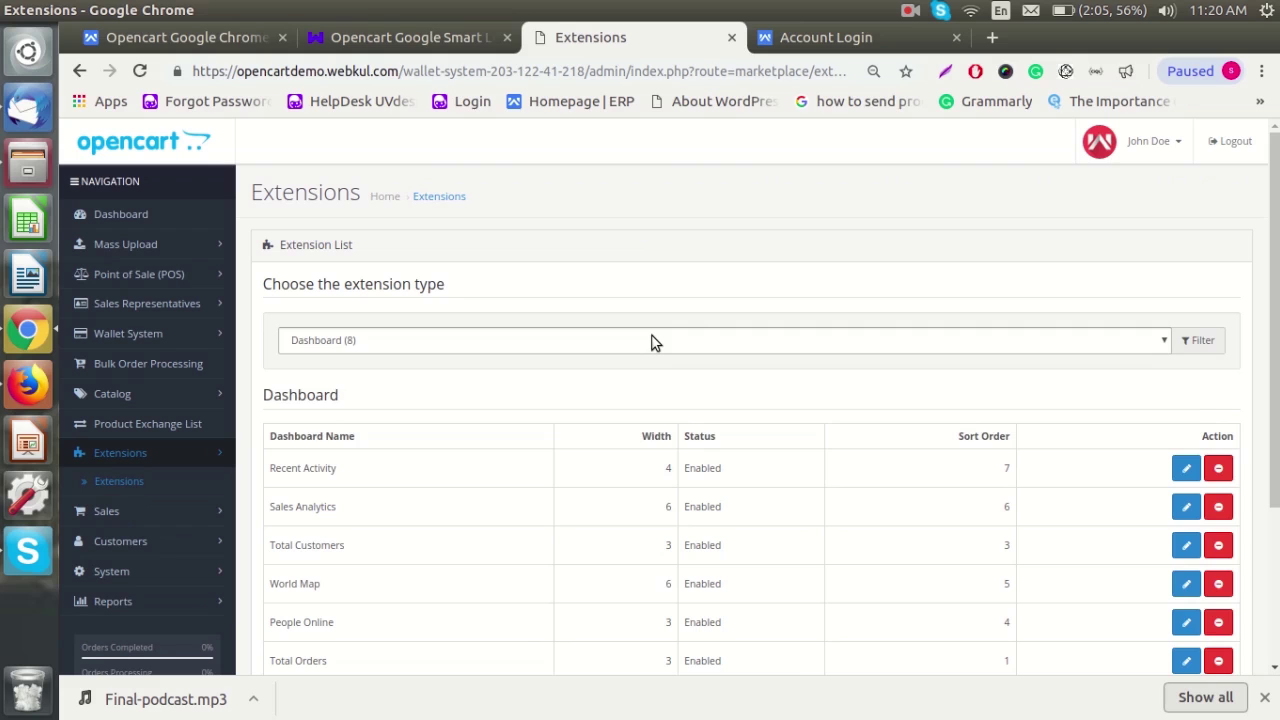
click(651, 340)
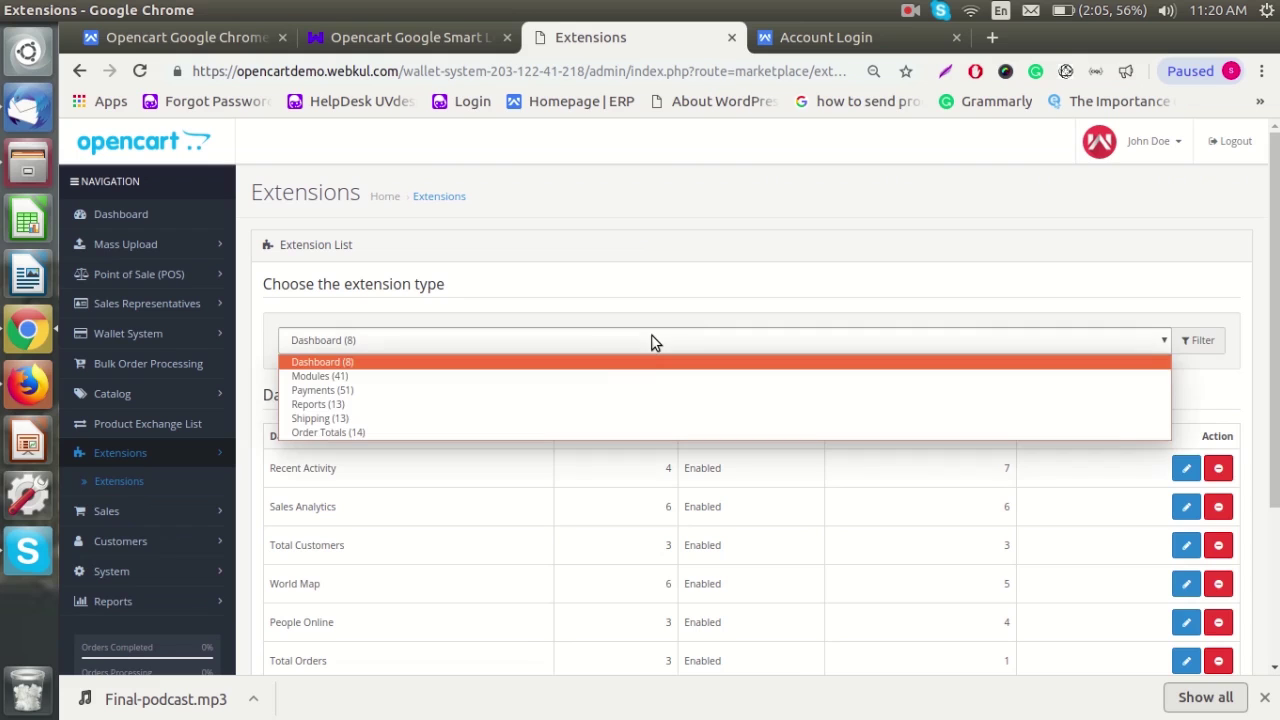
click(611, 376)
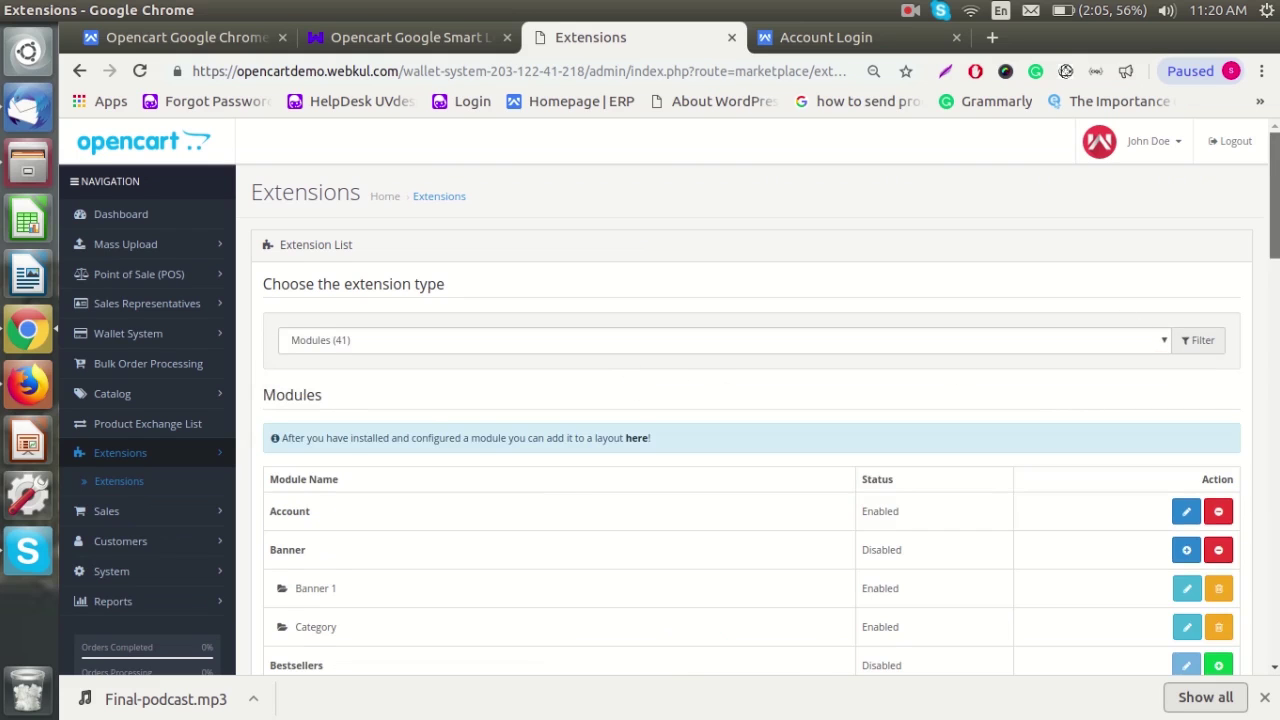
Locate the enabled Chrome Smart Lock Auto Login module, then return to the blog guide
scroll(1218, 357, down, 3)
scroll(1218, 357, down, 4)
scroll(1218, 357, down, 2)
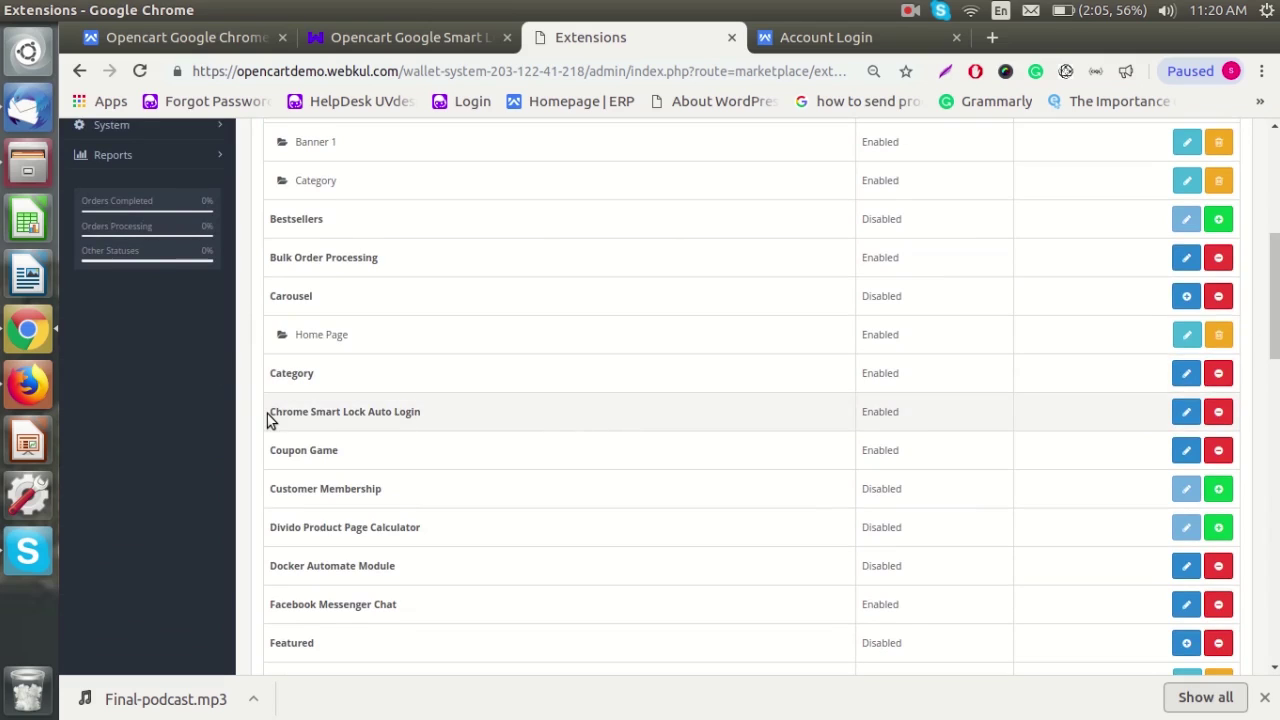
drag(267, 414, 409, 418)
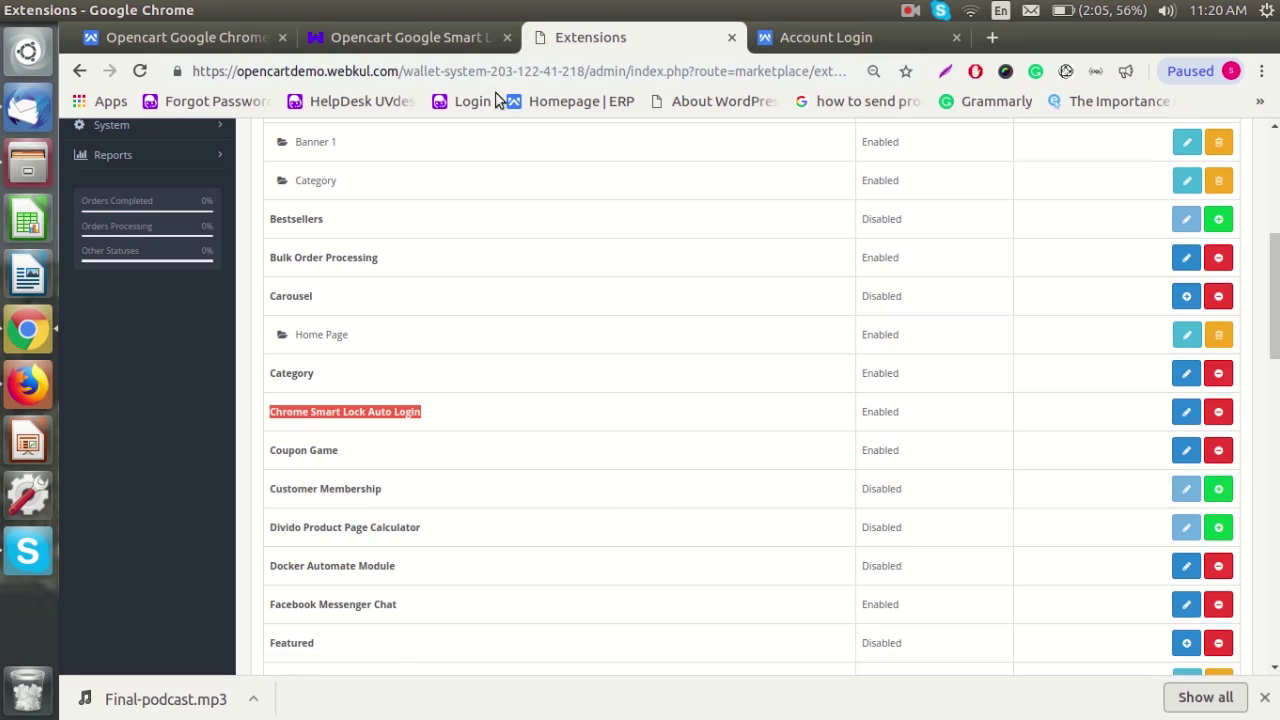
click(455, 42)
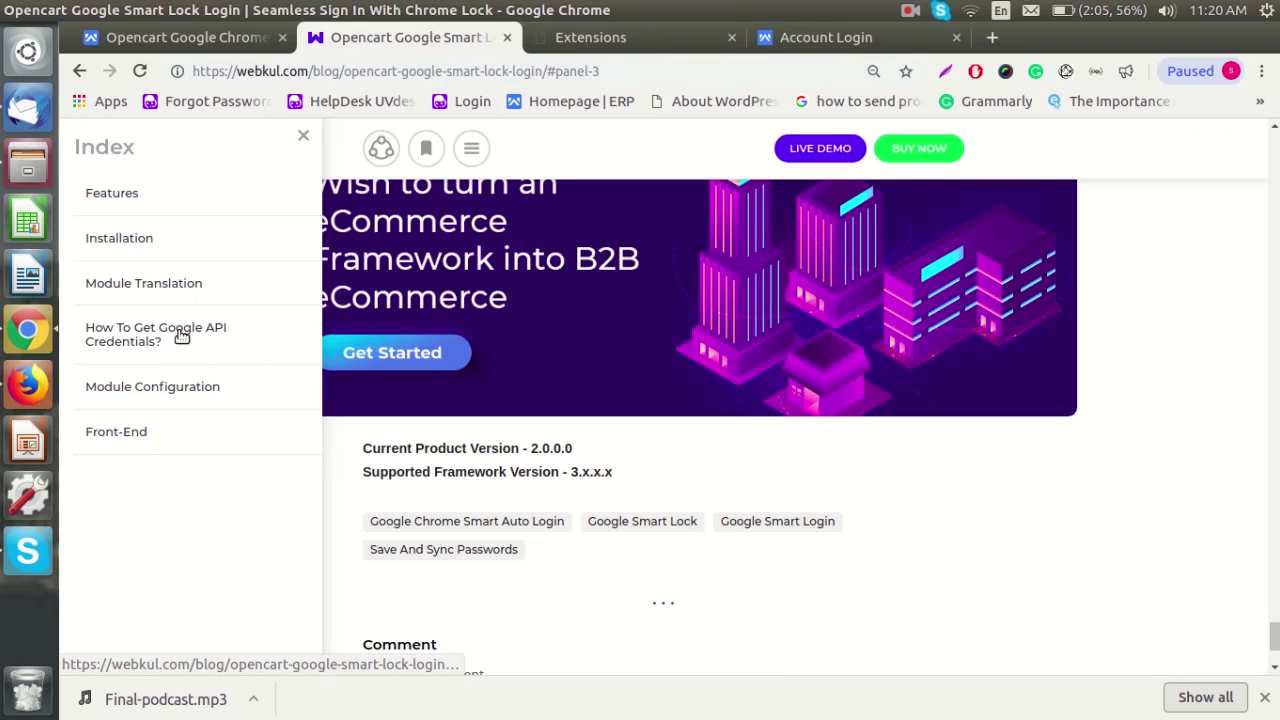
Jump to How To Get Google API Credentials and load the Google developer console in a new tab
click(182, 337)
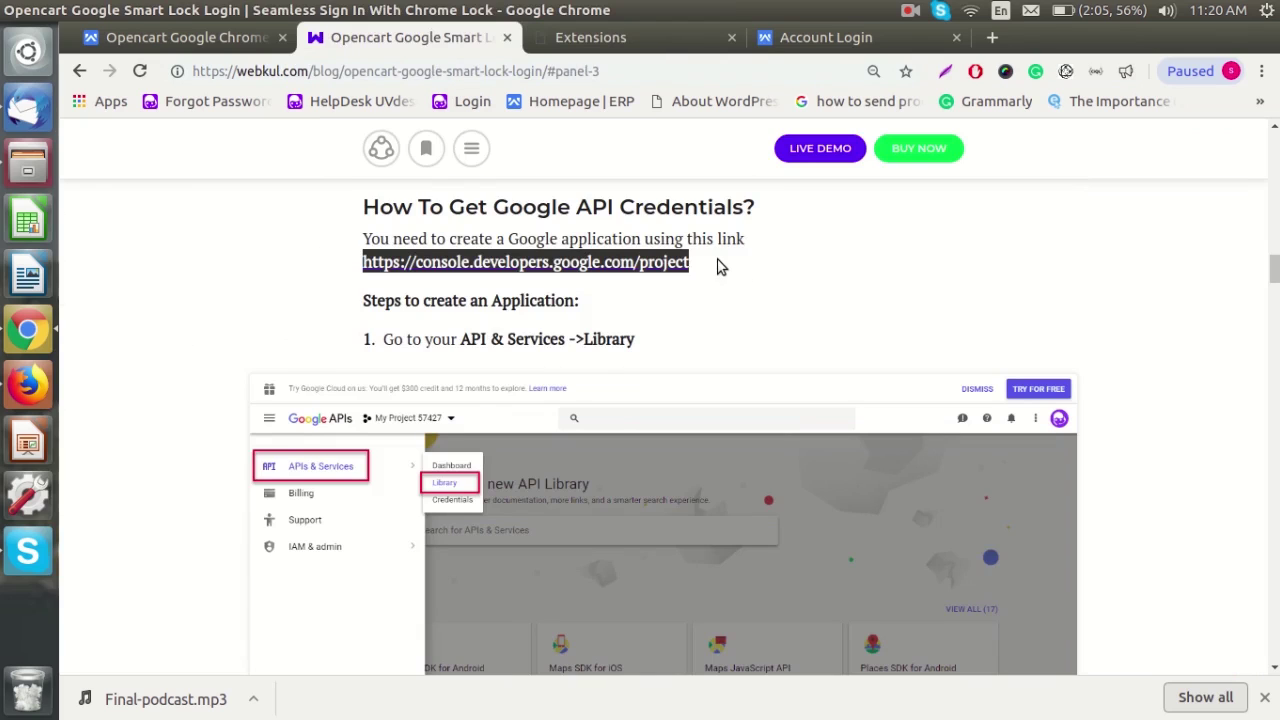
click(992, 37)
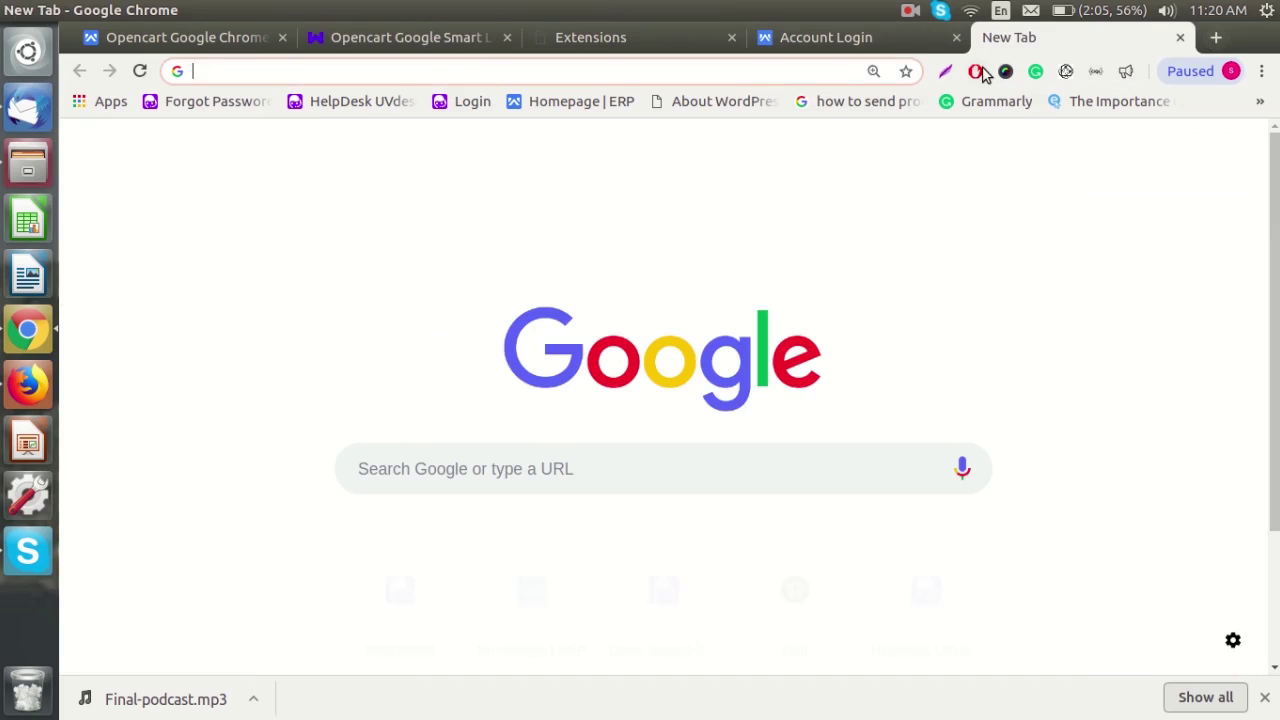
text(https://console.developers.google.com/project)
key(Return)
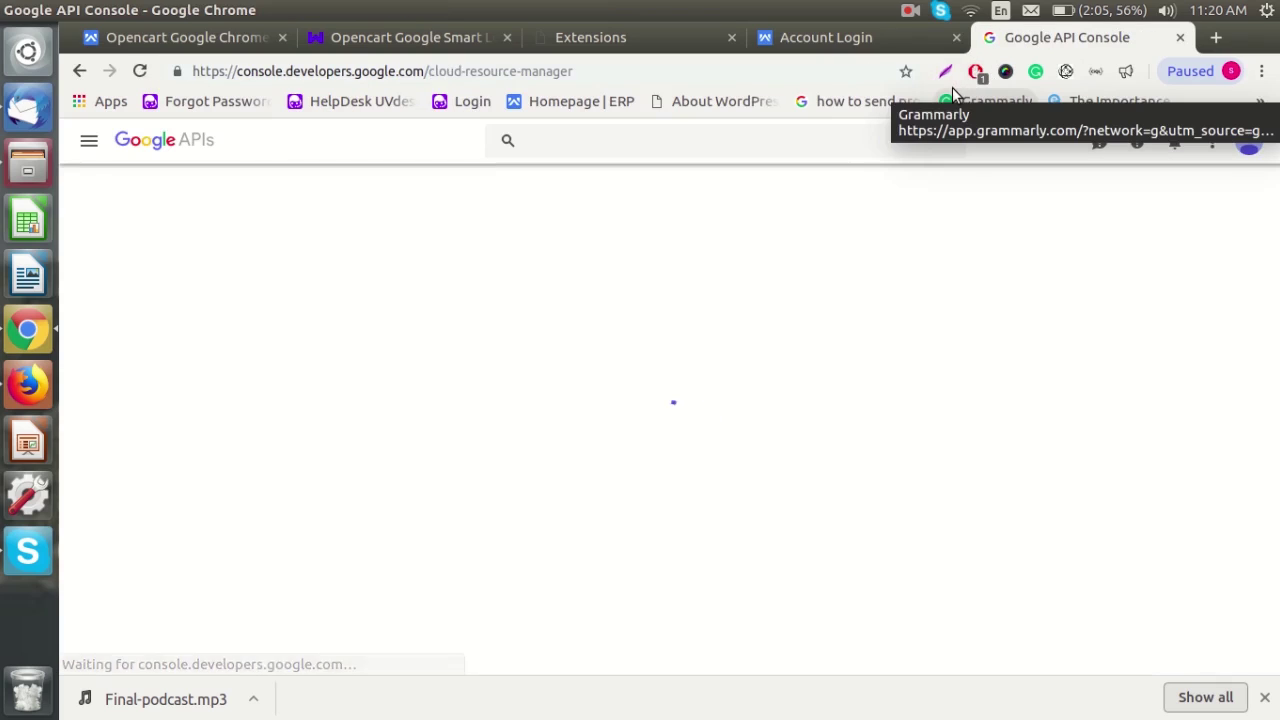
Bring up the API Library via APIs & Services for the Sample project
click(89, 146)
mouse_move(168, 253)
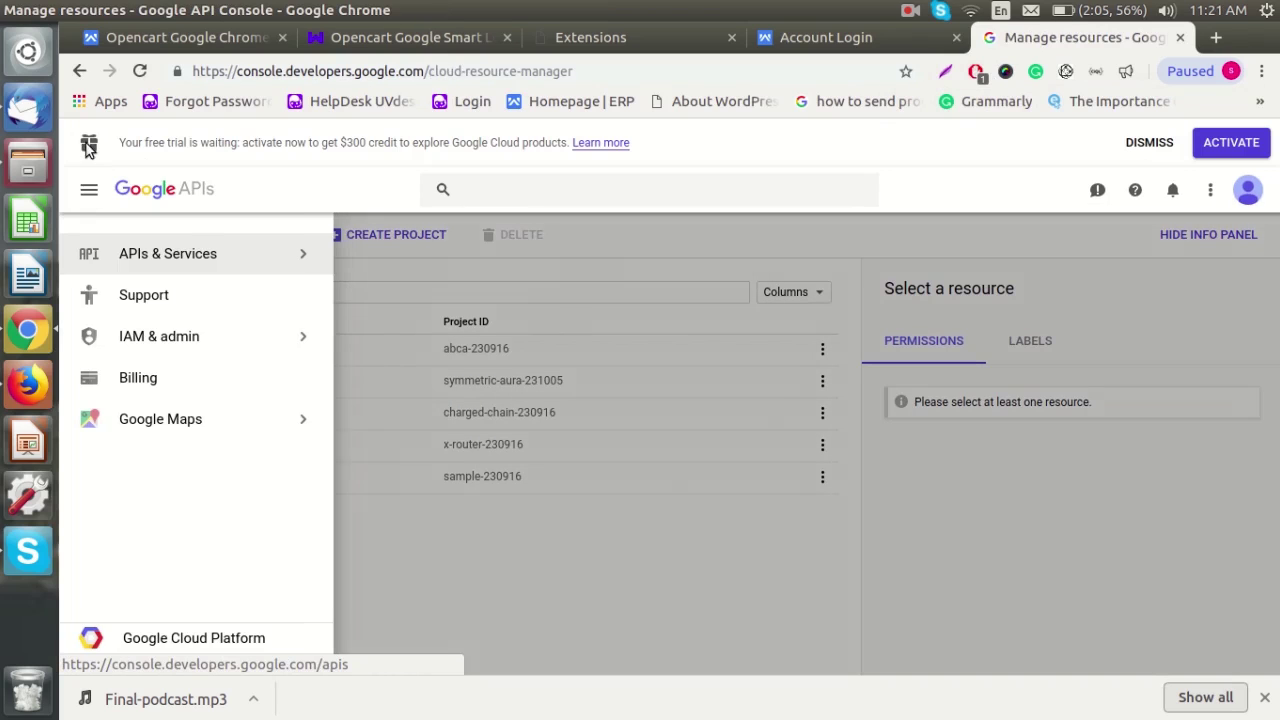
click(346, 296)
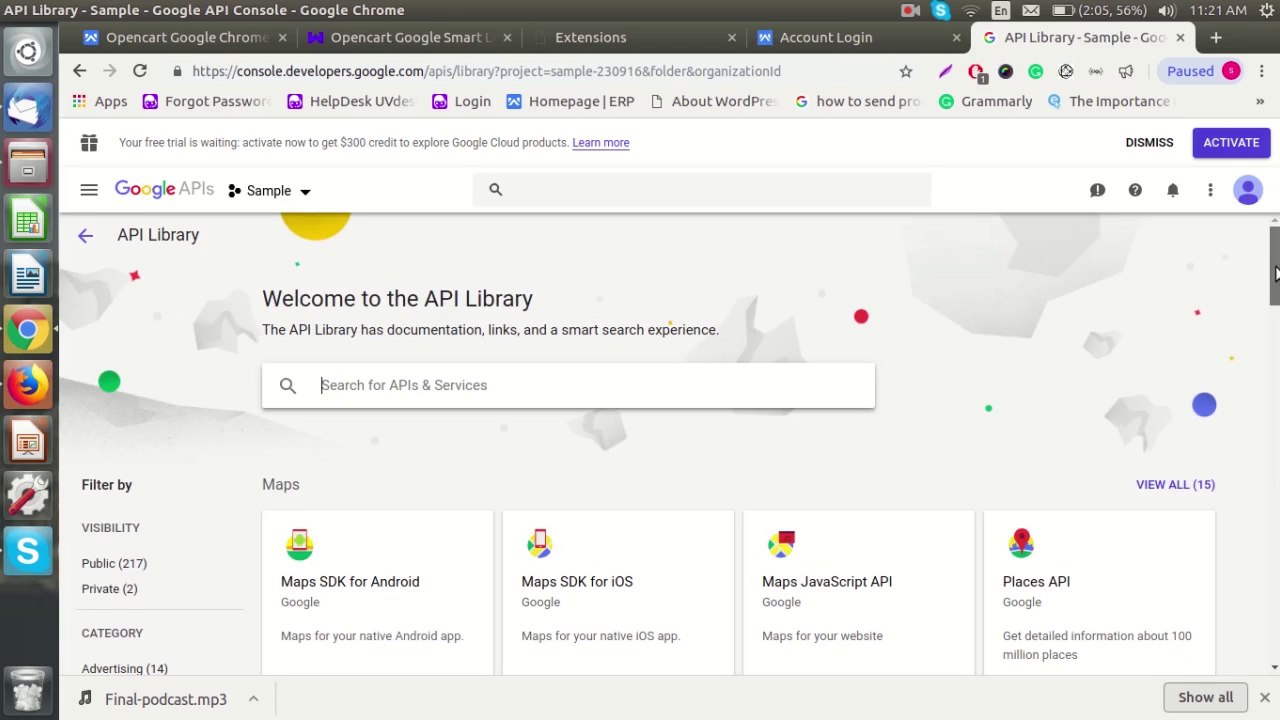
drag(1275, 272, 1275, 438)
Enable the Google+ API from its details page
scroll(320, 400, down, 3)
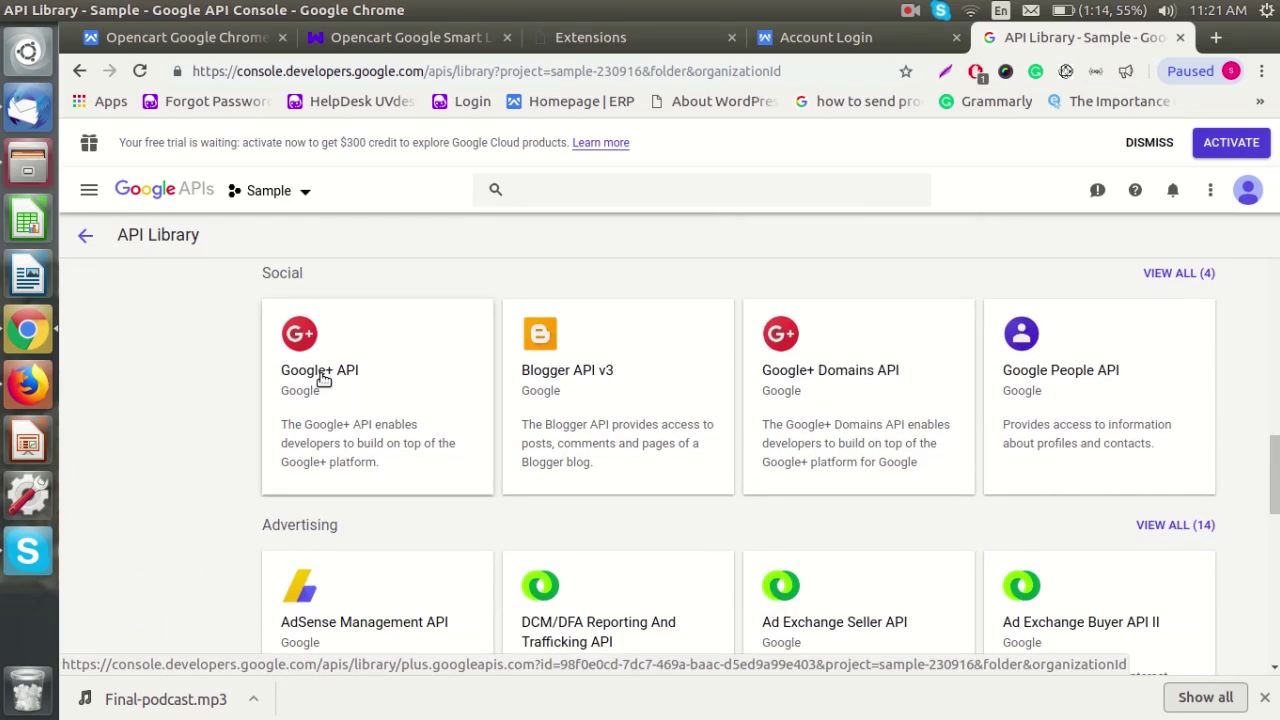
click(322, 378)
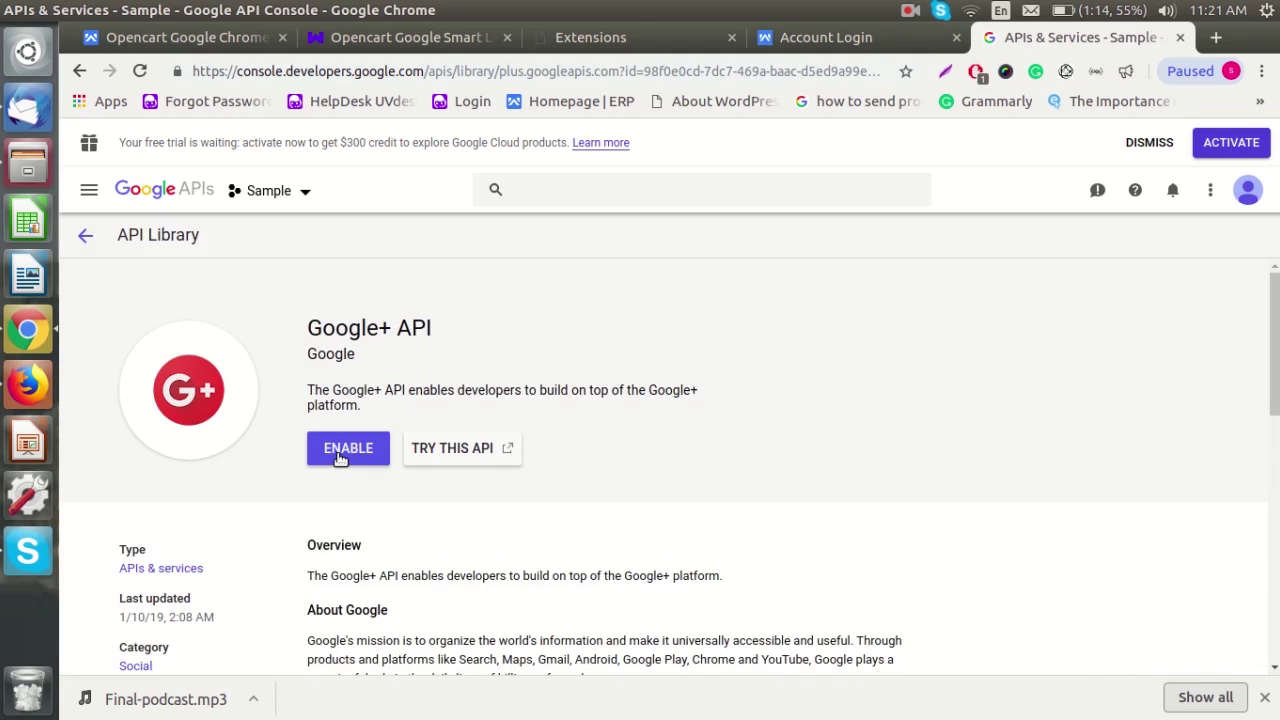
click(340, 455)
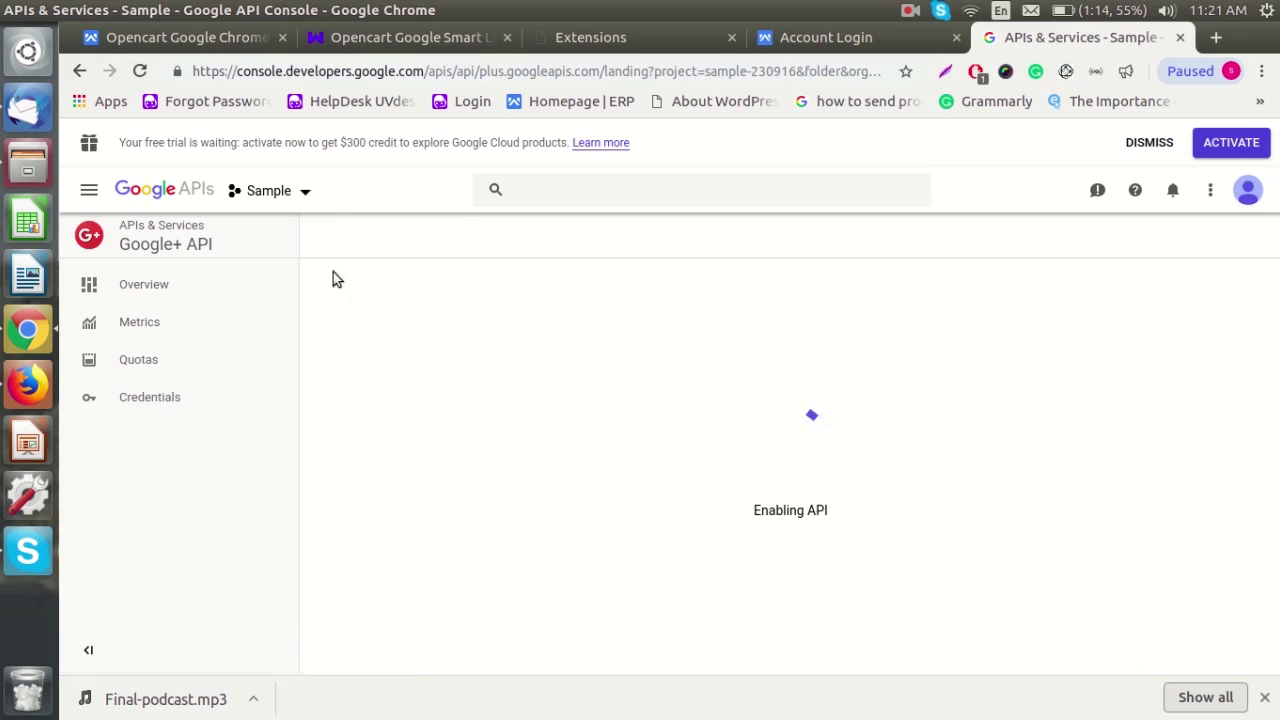
Create a new project named samplepro from the project chooser
click(305, 193)
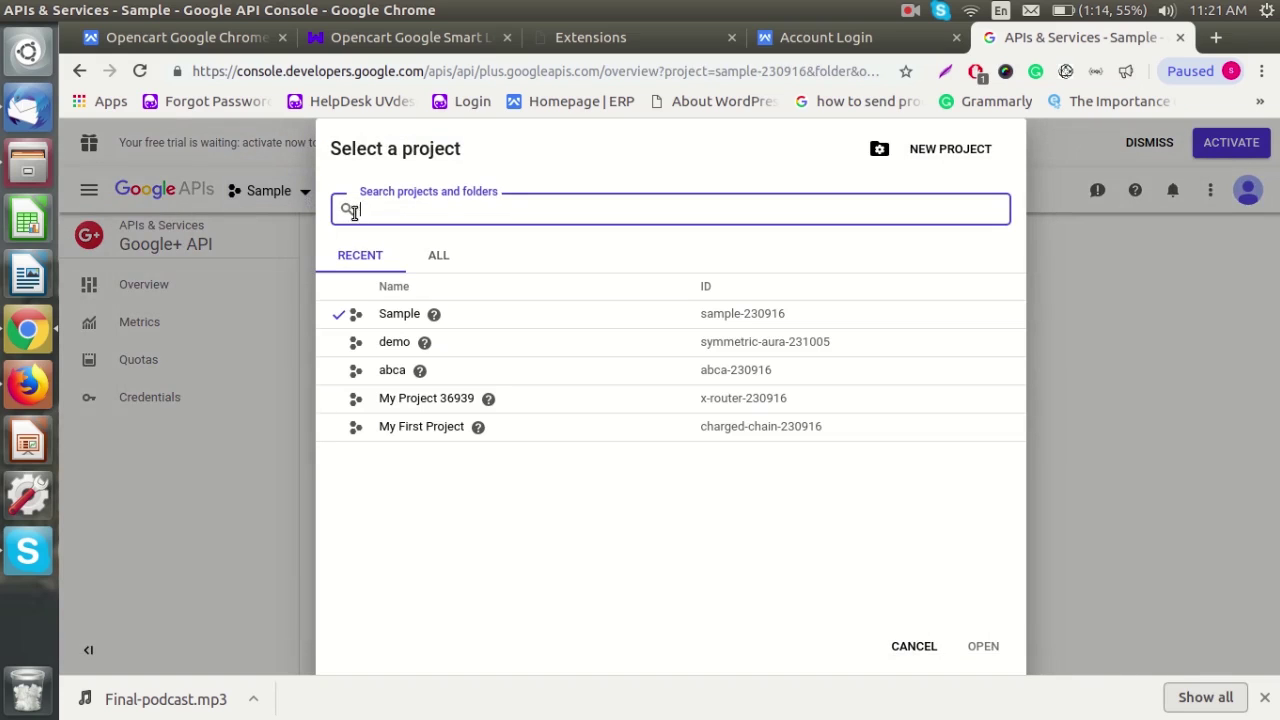
click(907, 152)
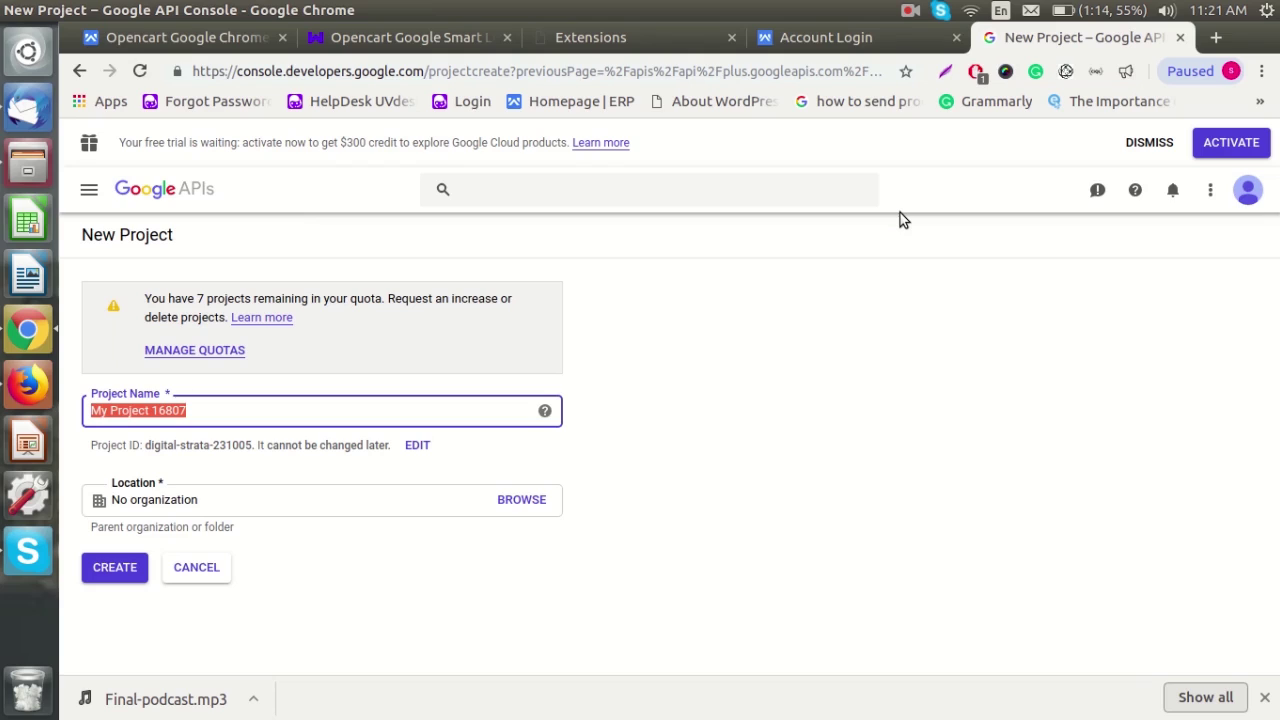
key(BackSpace)
text(sam)
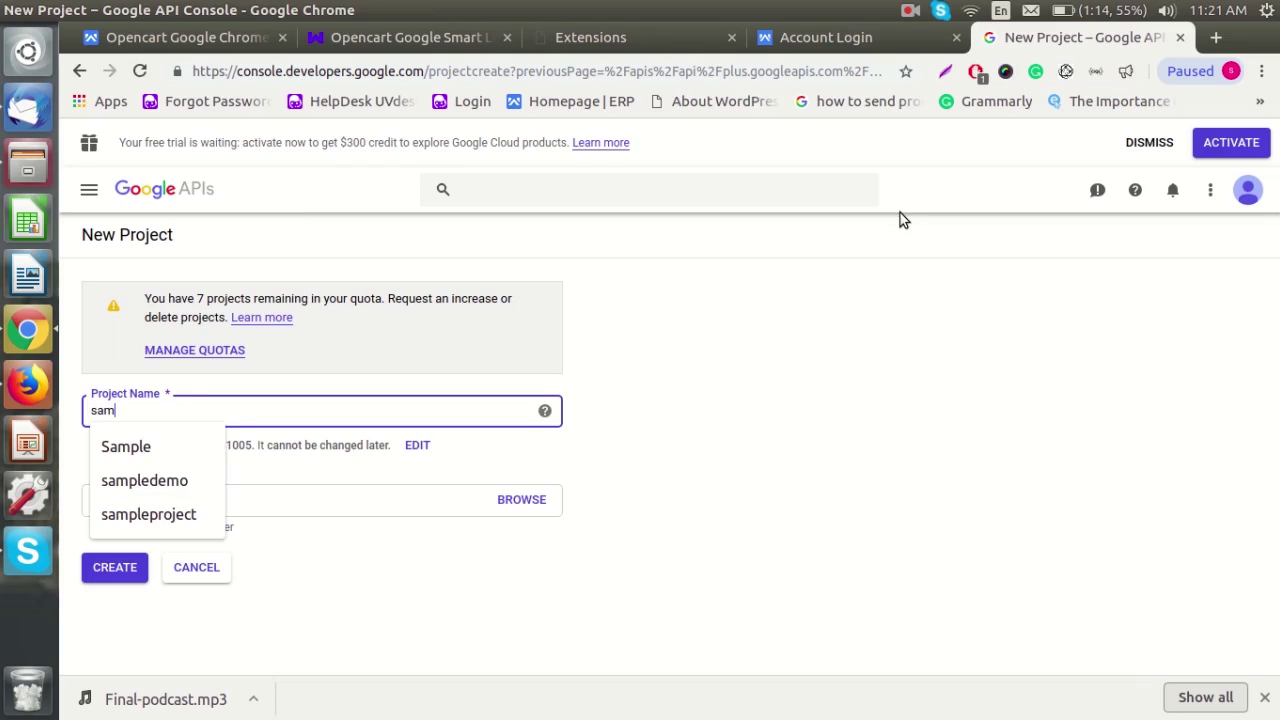
text(ple)
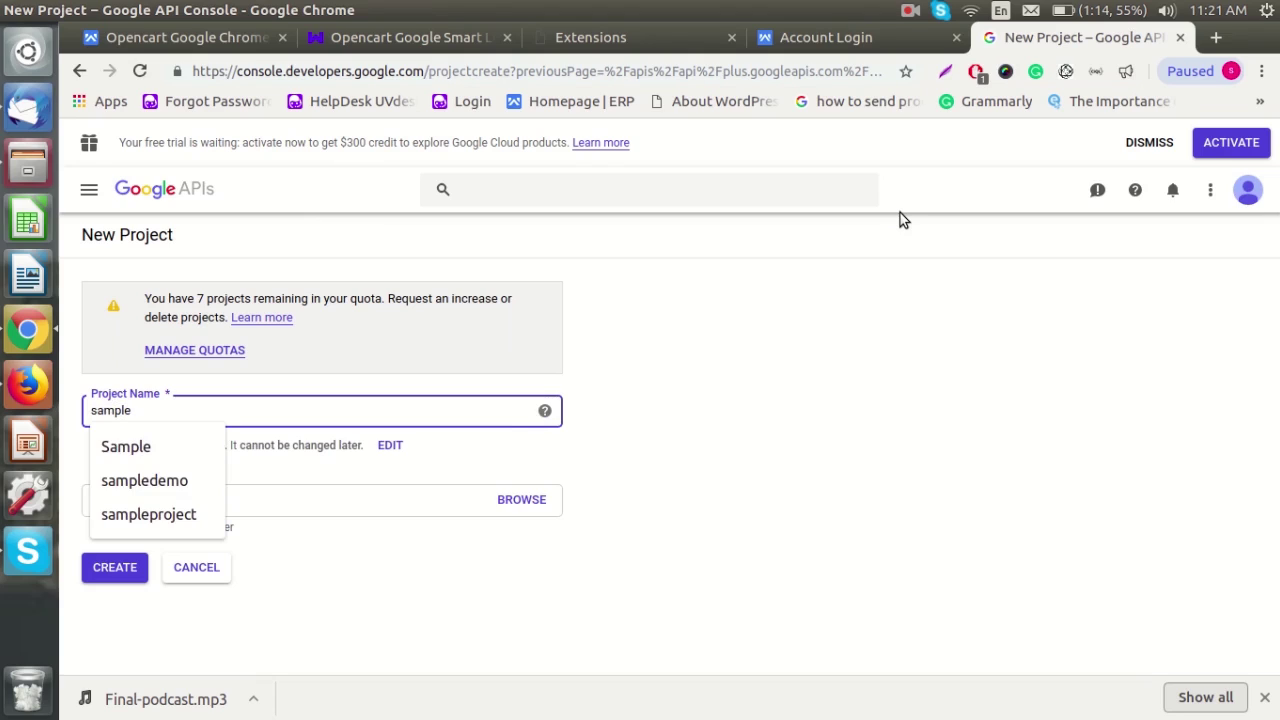
text(pro)
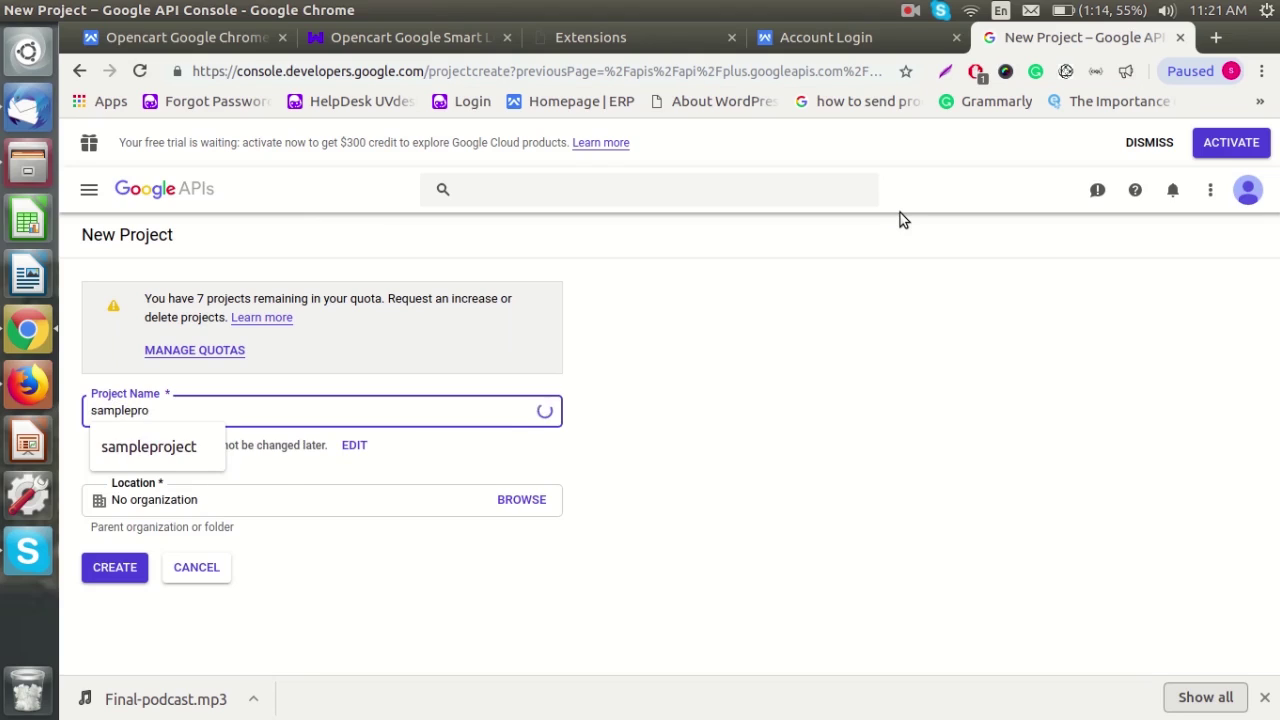
click(139, 570)
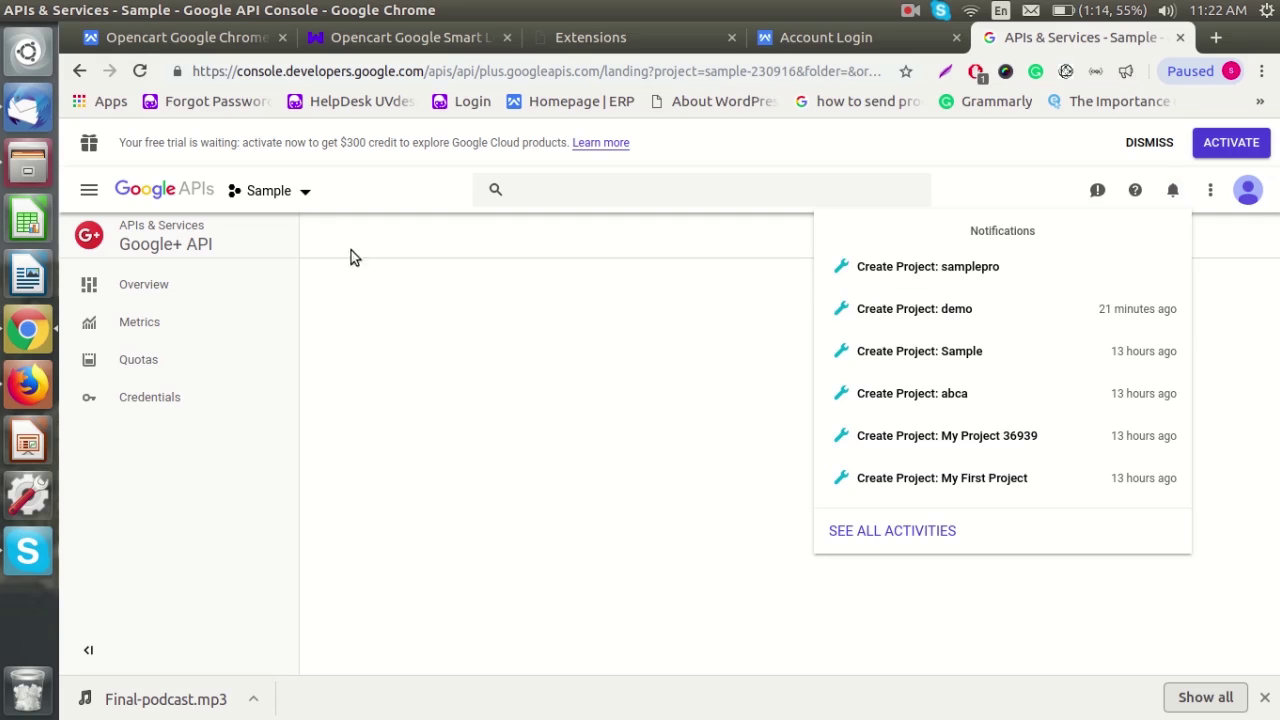
Dismiss notifications and switch to the samplepro project
click(308, 198)
click(308, 196)
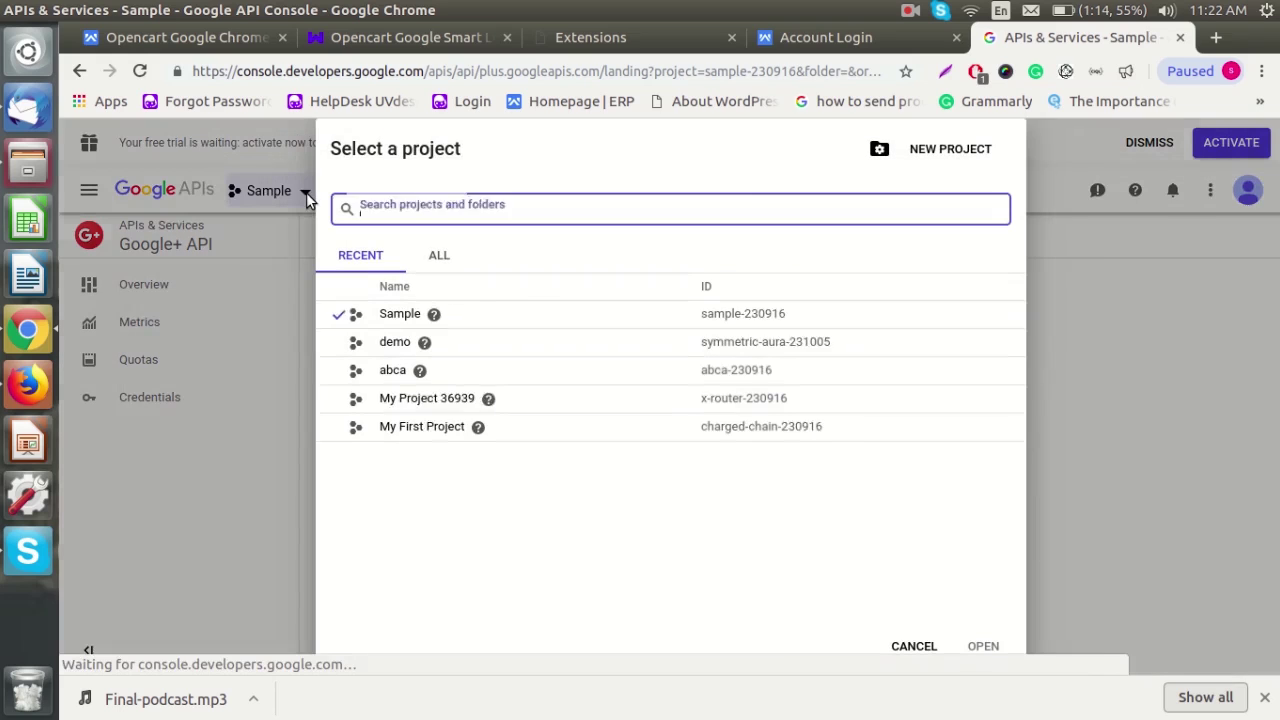
click(422, 318)
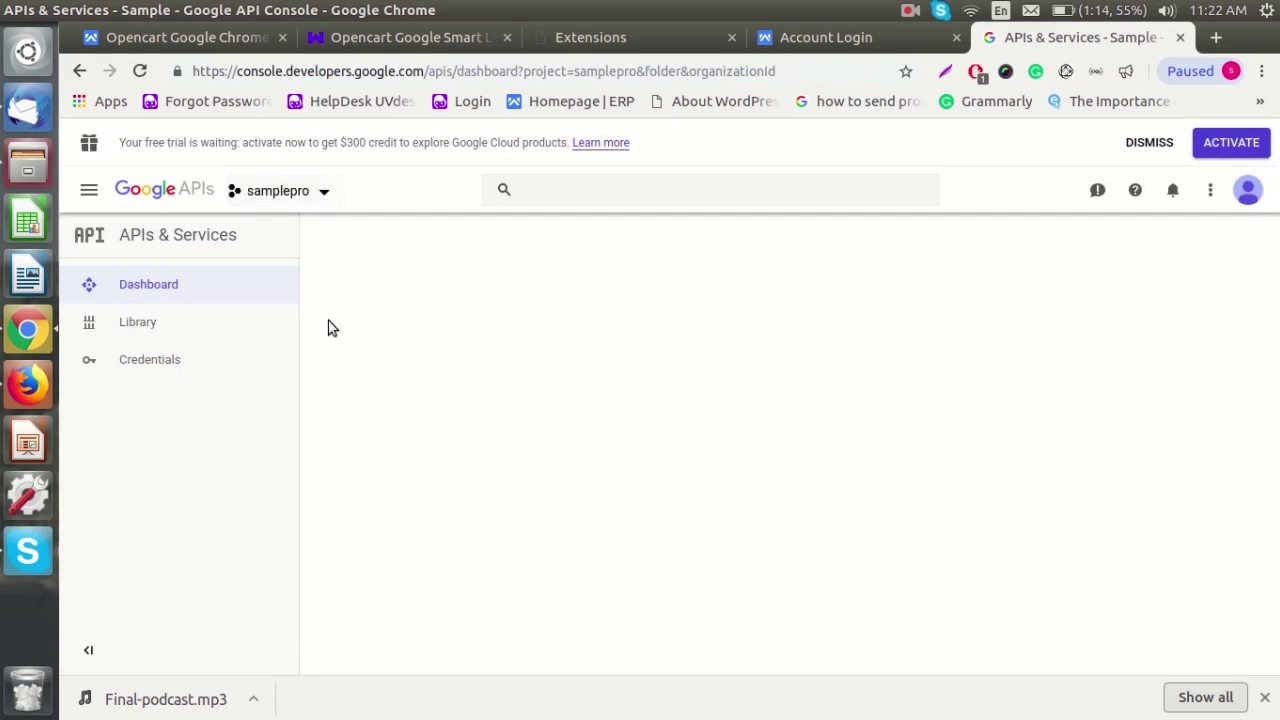
Start creating an OAuth client ID from the Credentials page
click(208, 363)
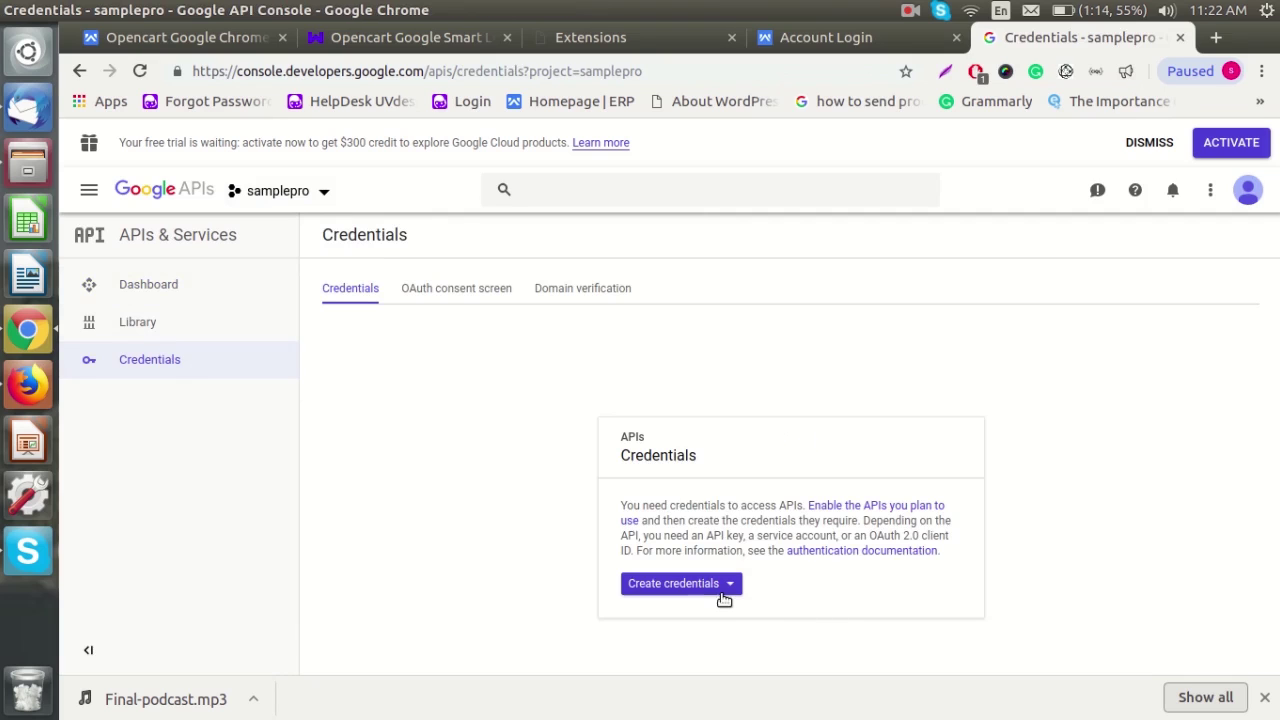
click(724, 590)
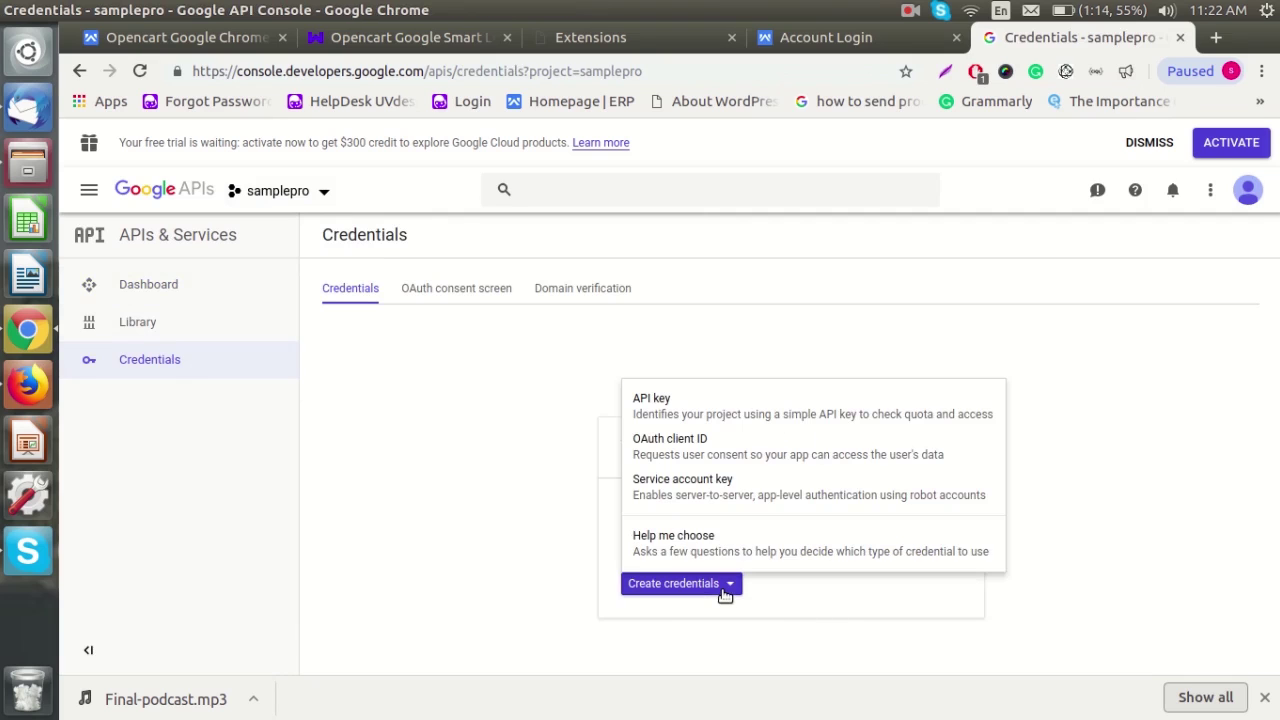
click(694, 442)
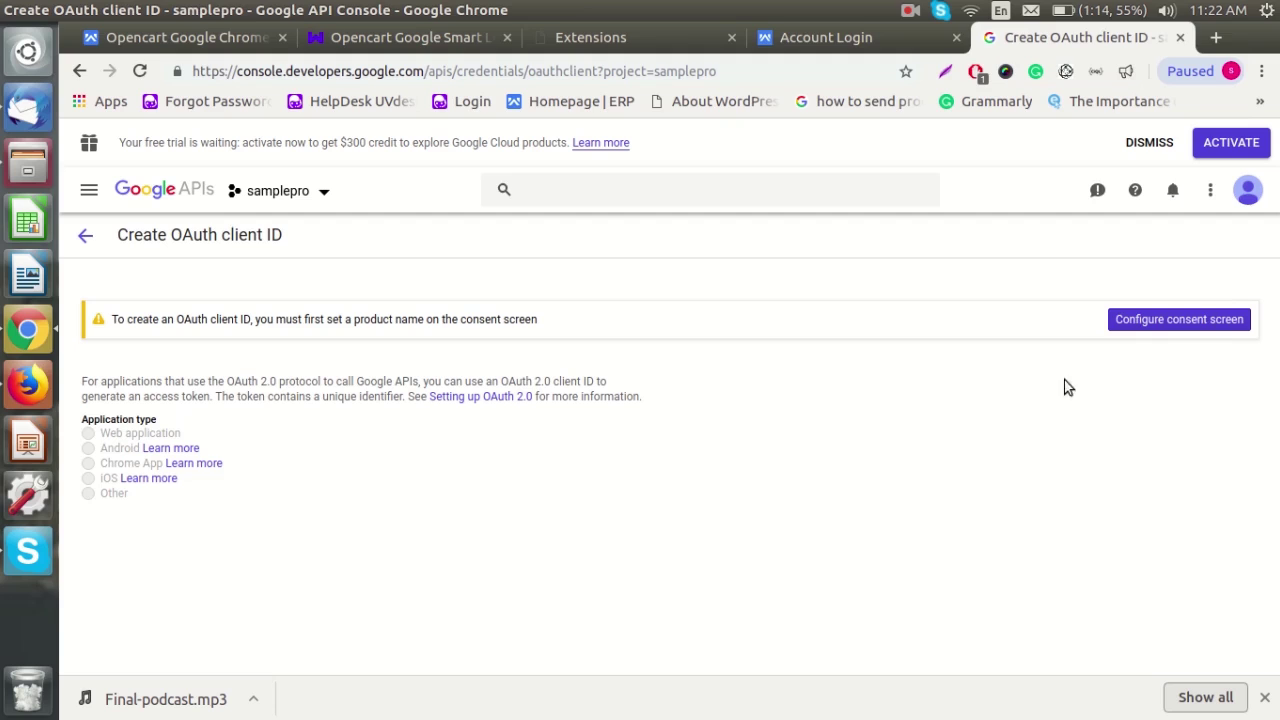
Save the OAuth consent screen with application name 'demo'
click(1150, 324)
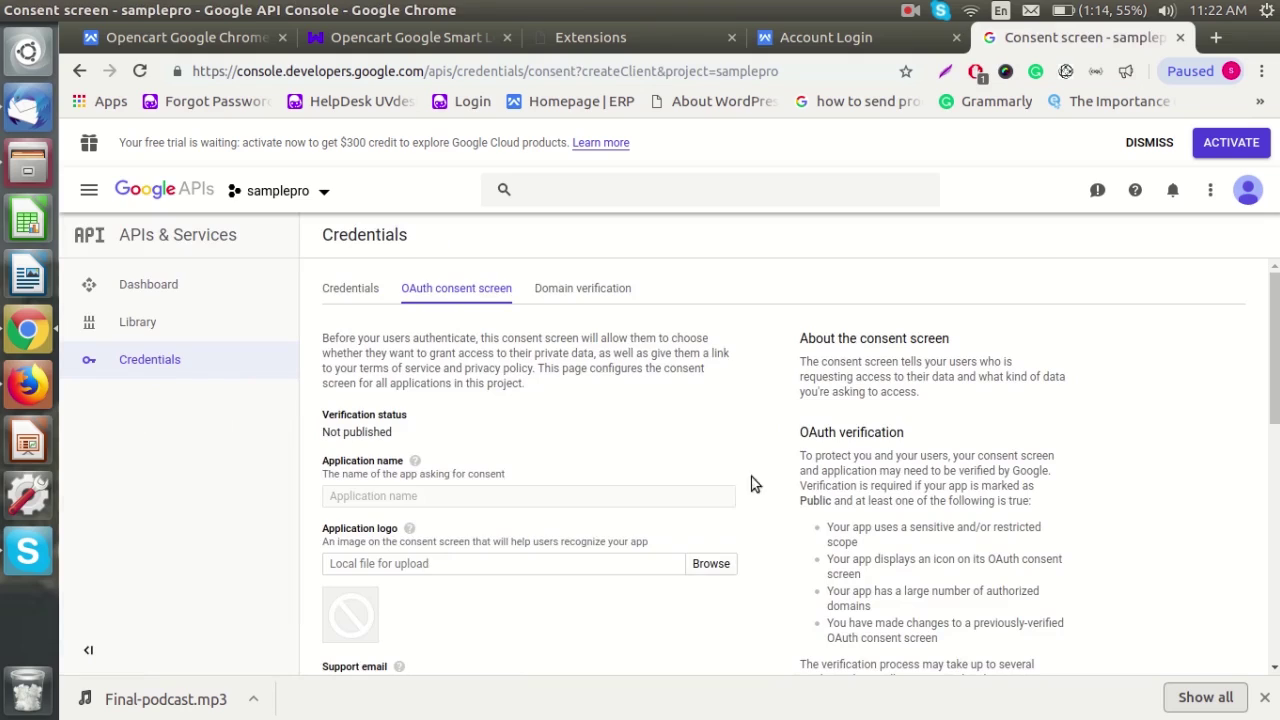
click(439, 500)
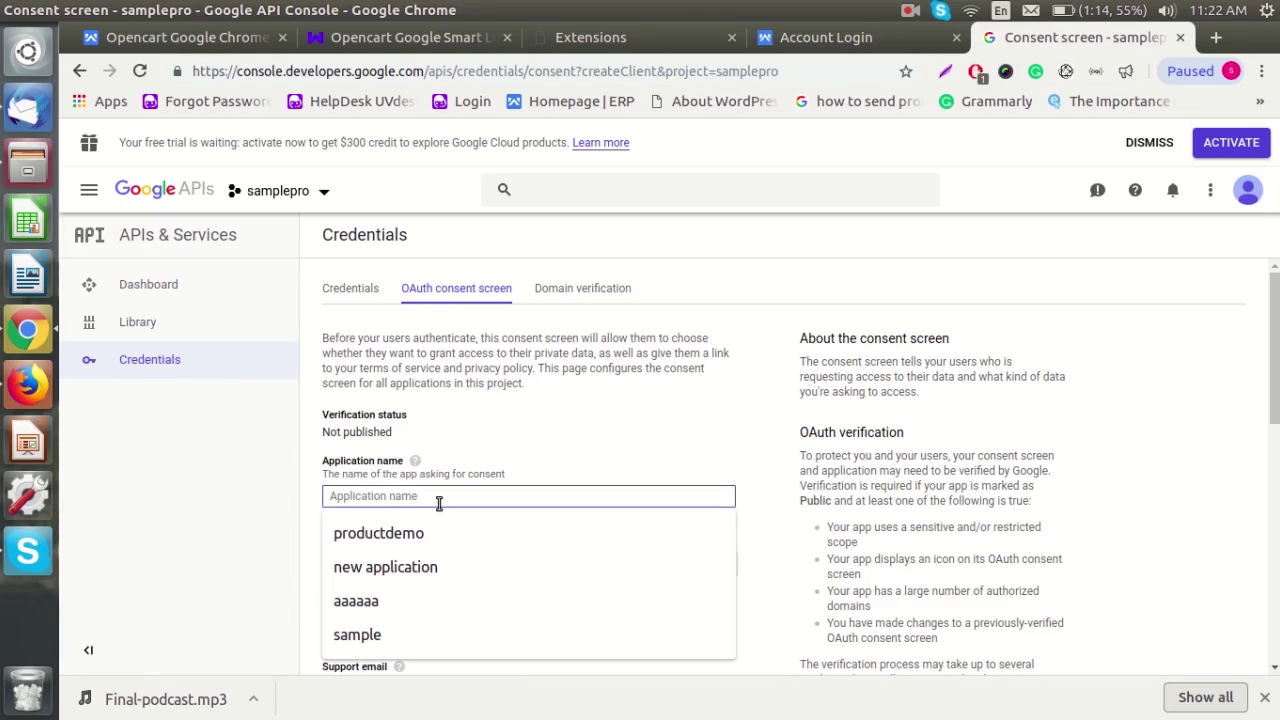
text(demo)
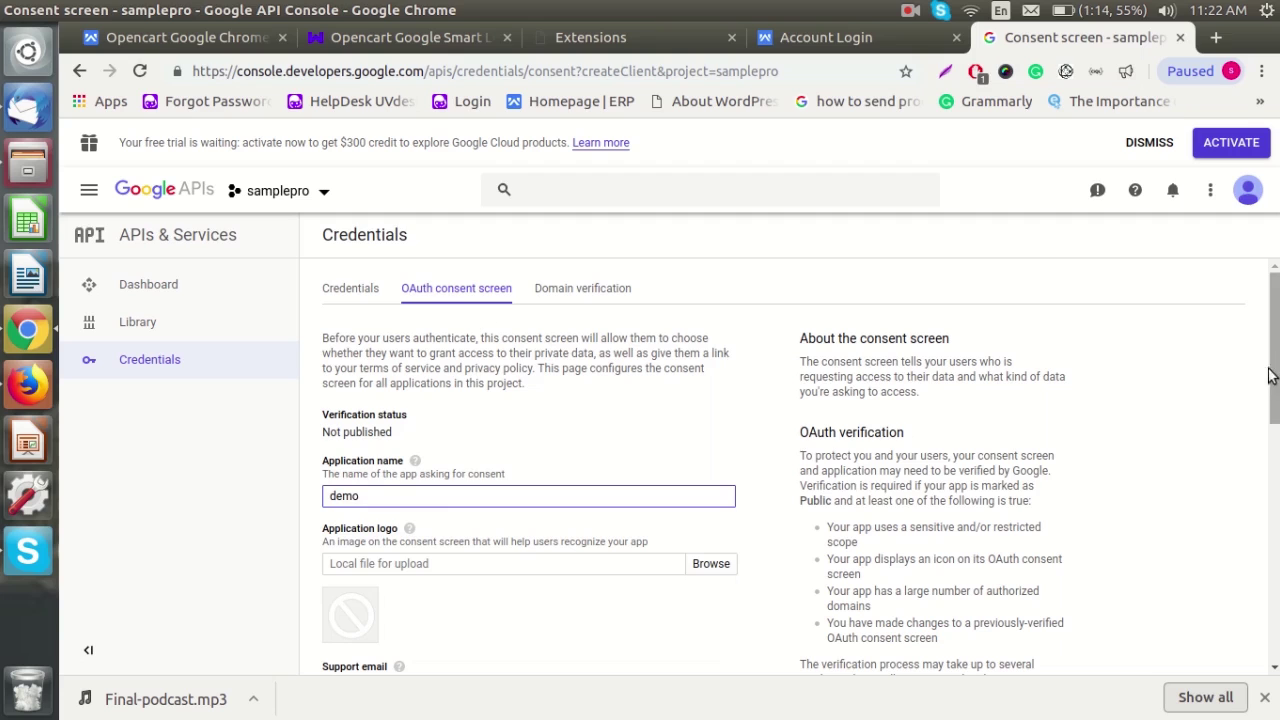
drag(1277, 368, 1277, 538)
scroll(900, 480, down, 3)
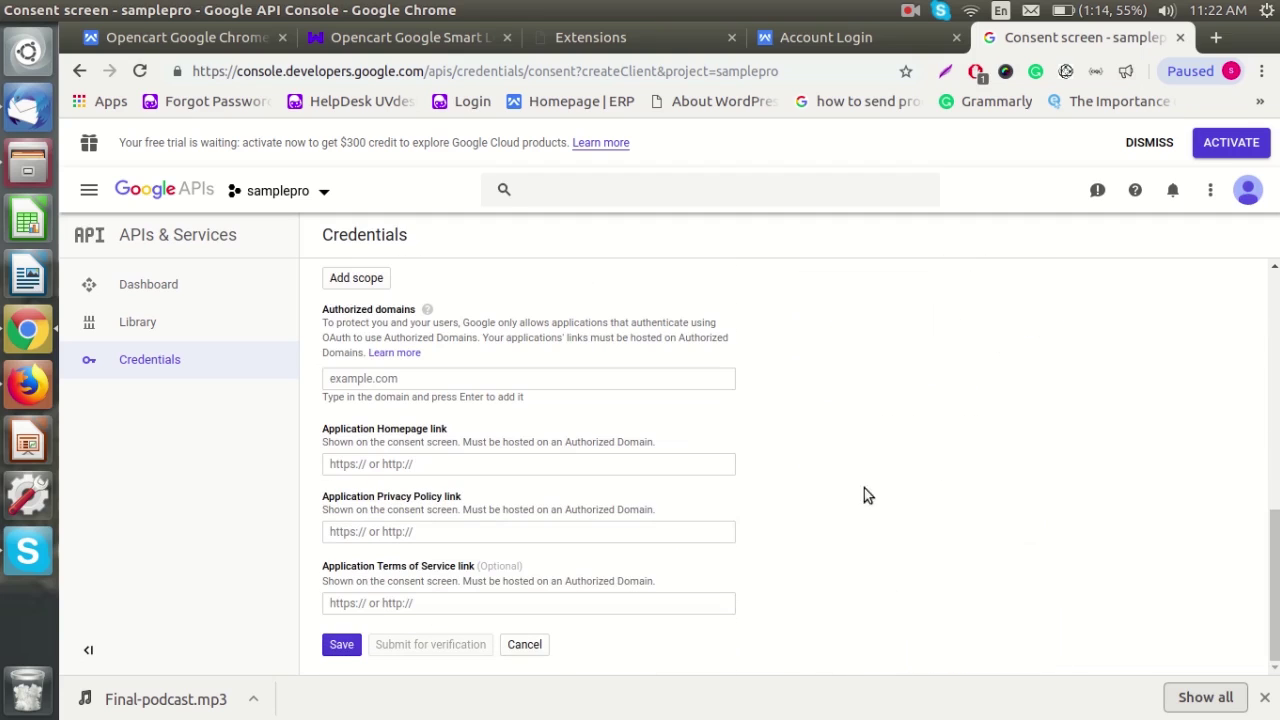
click(341, 644)
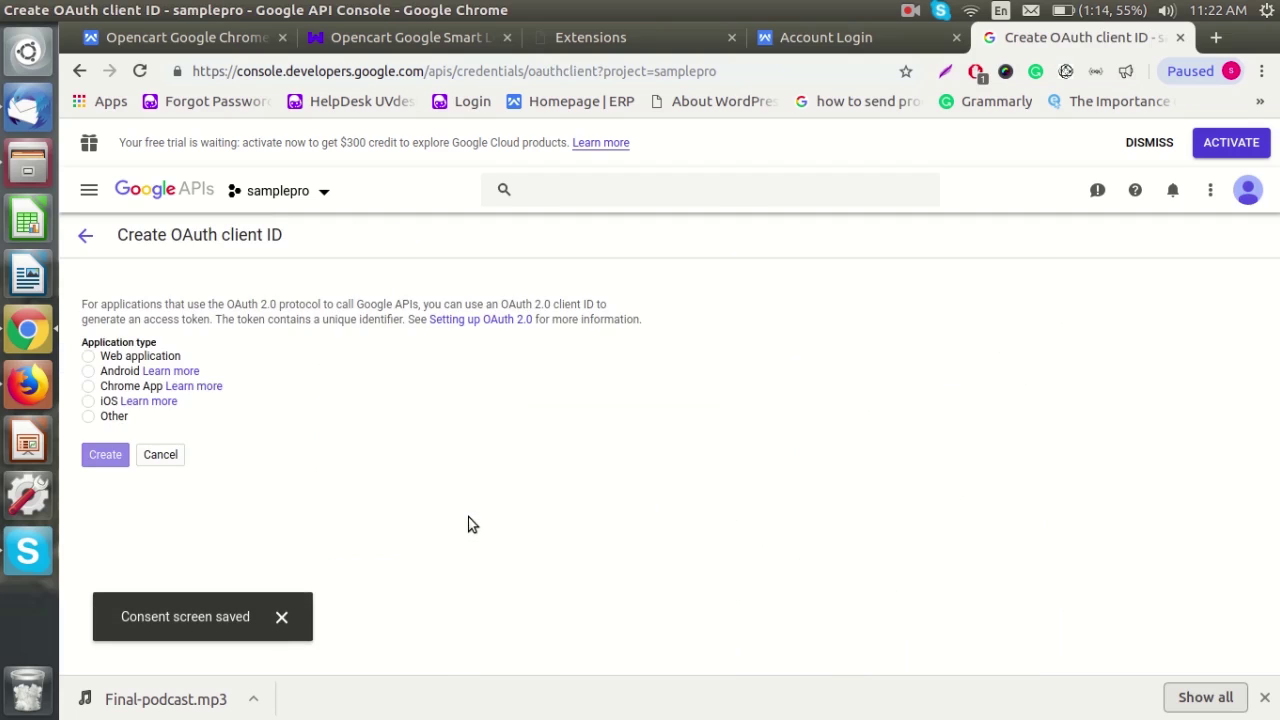
Create the Web application OAuth client 'Web client 1' and select its new client ID
click(88, 357)
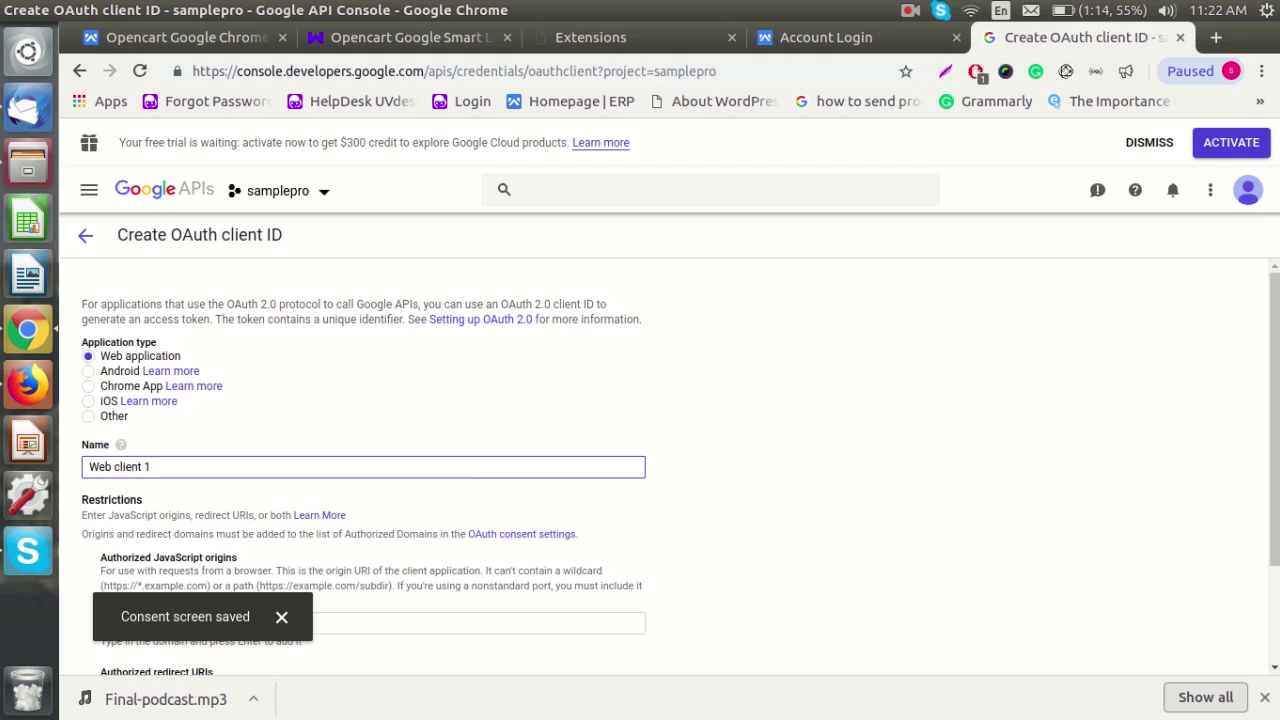
scroll(336, 498, down, 3)
click(330, 490)
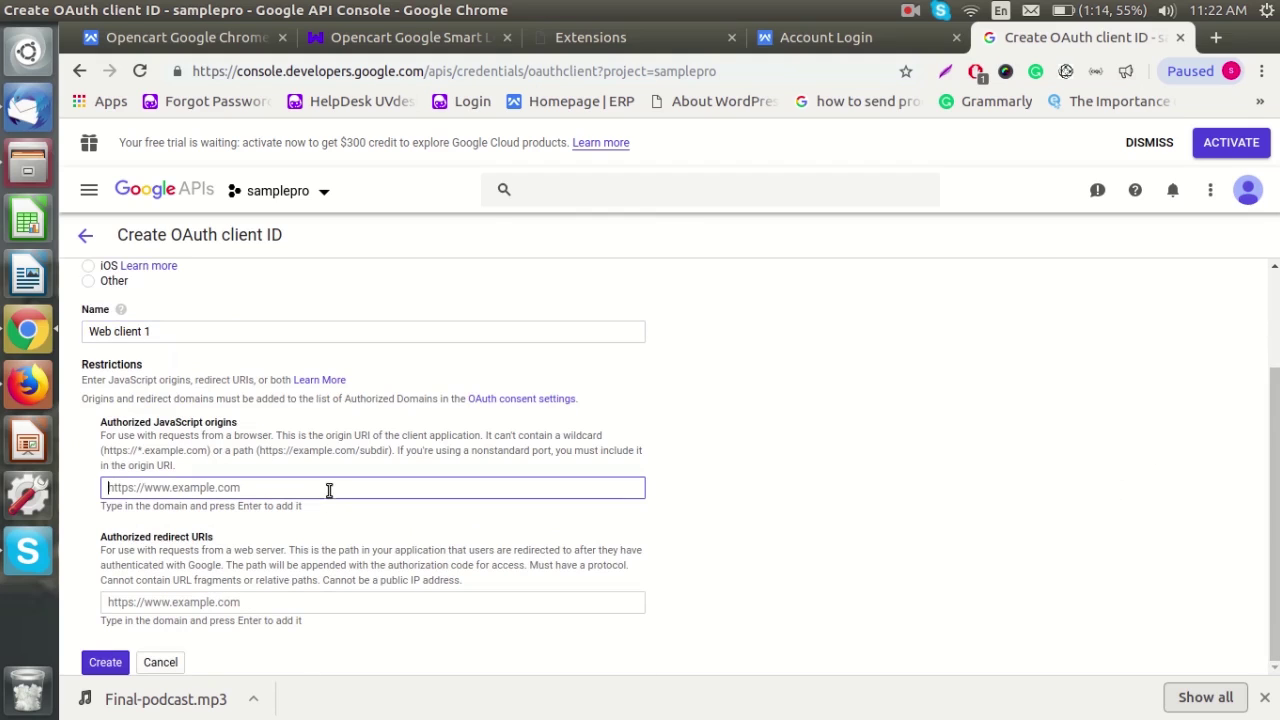
click(357, 604)
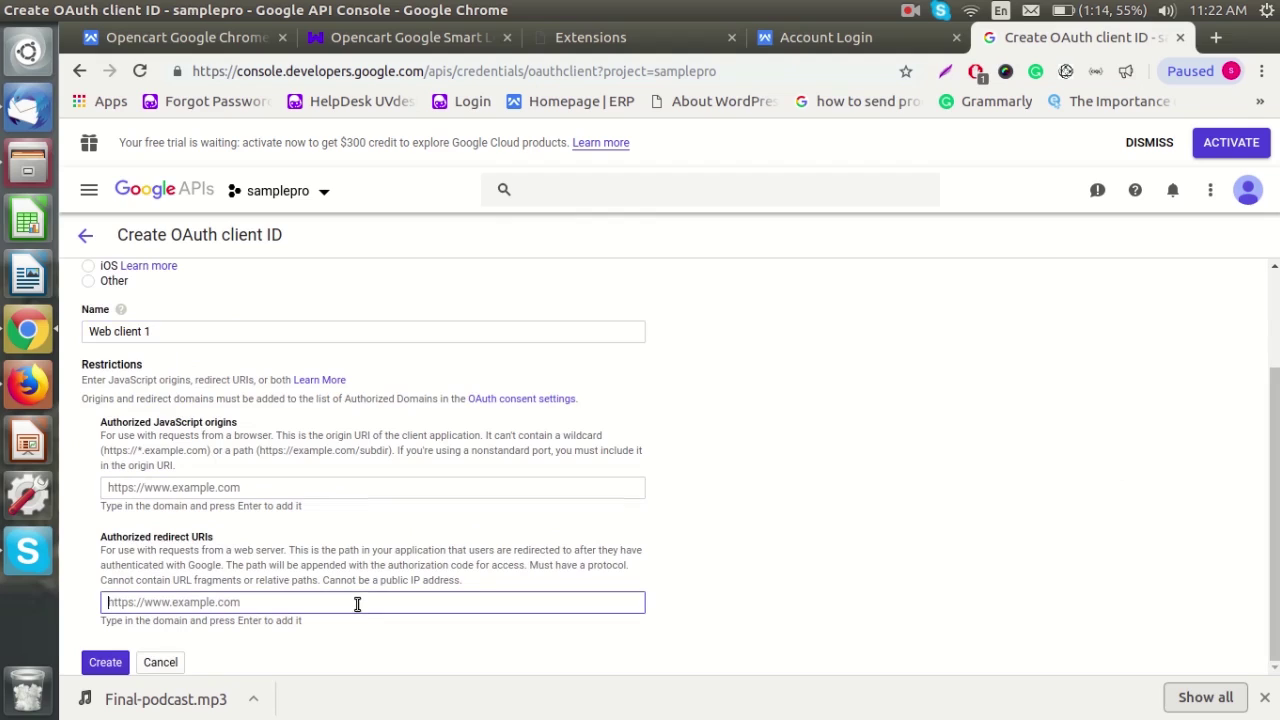
click(114, 664)
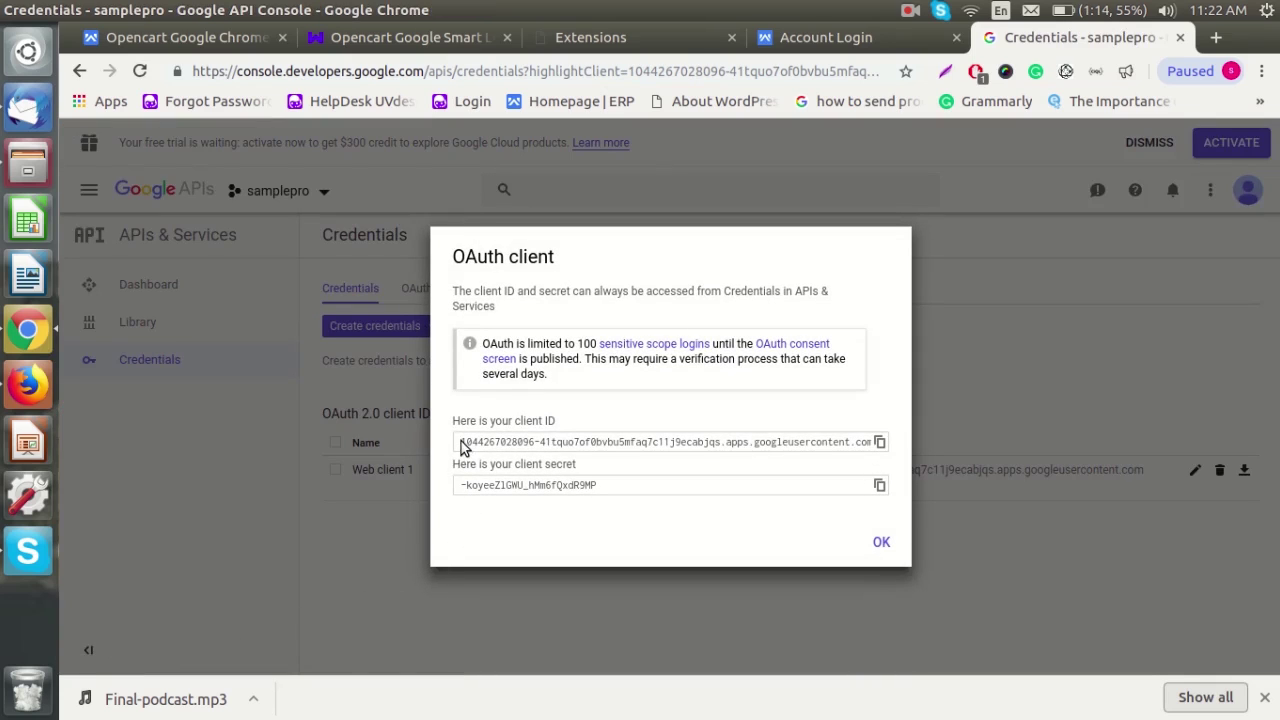
drag(462, 442, 857, 452)
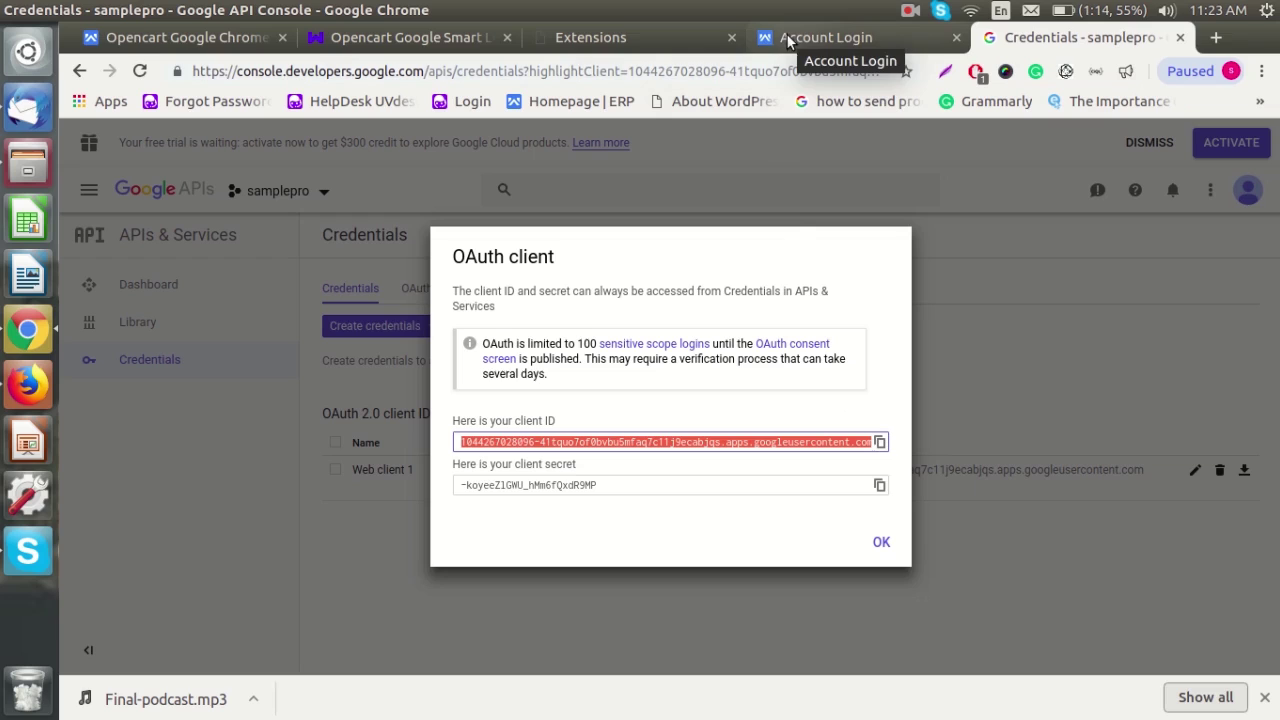
Switch back to the OpenCart extensions list with Chrome Smart Lock Auto Login
click(709, 35)
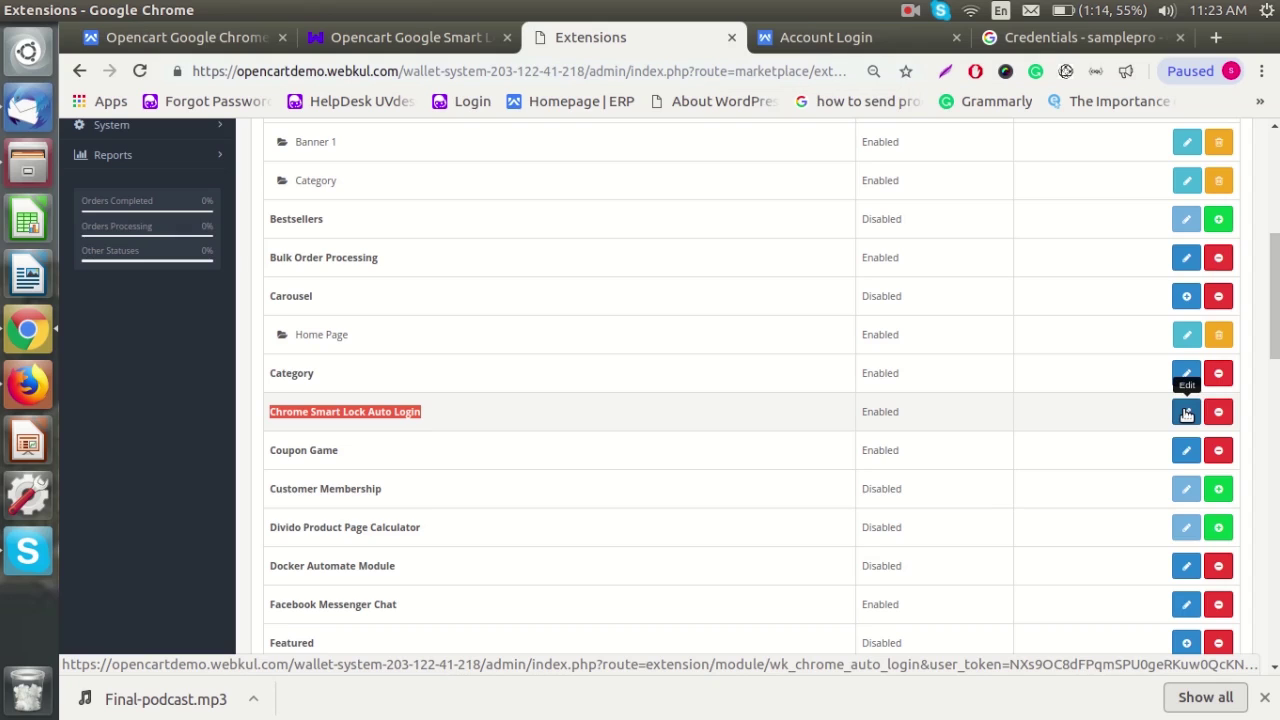
Open the Chrome Smart Lock Auto Login settings and select the existing Client ID value
click(1187, 412)
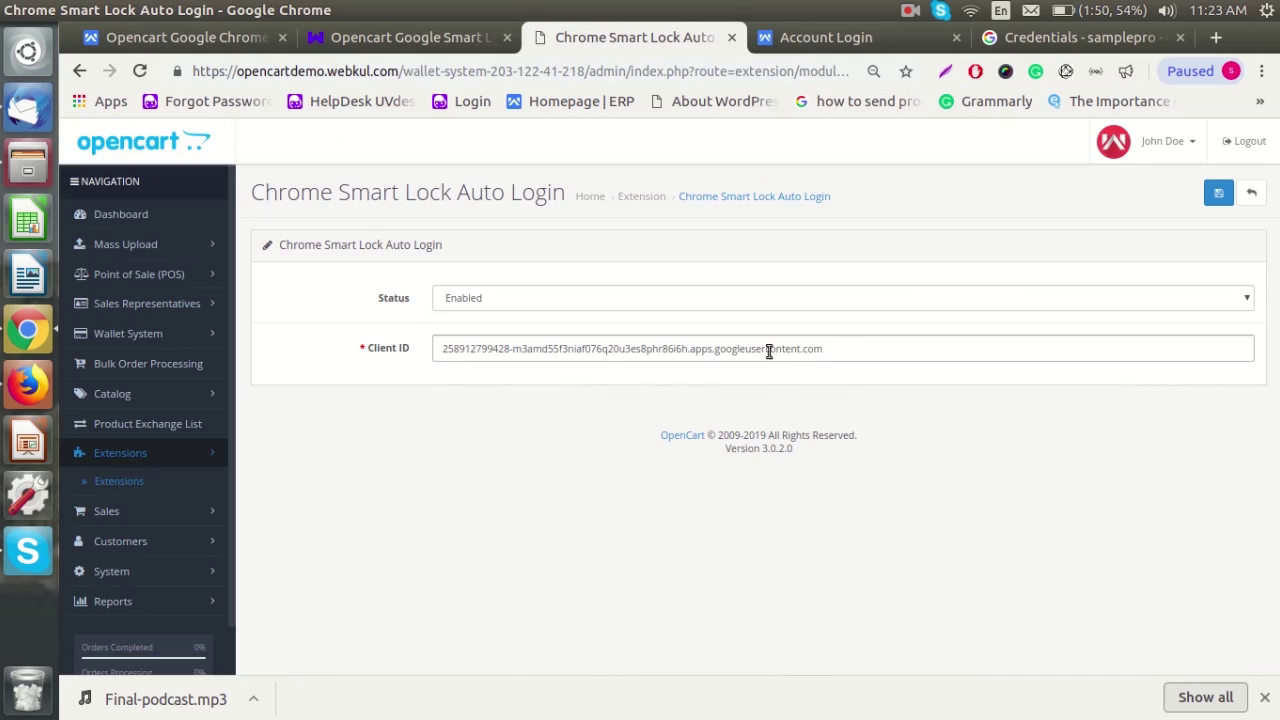
click(831, 350)
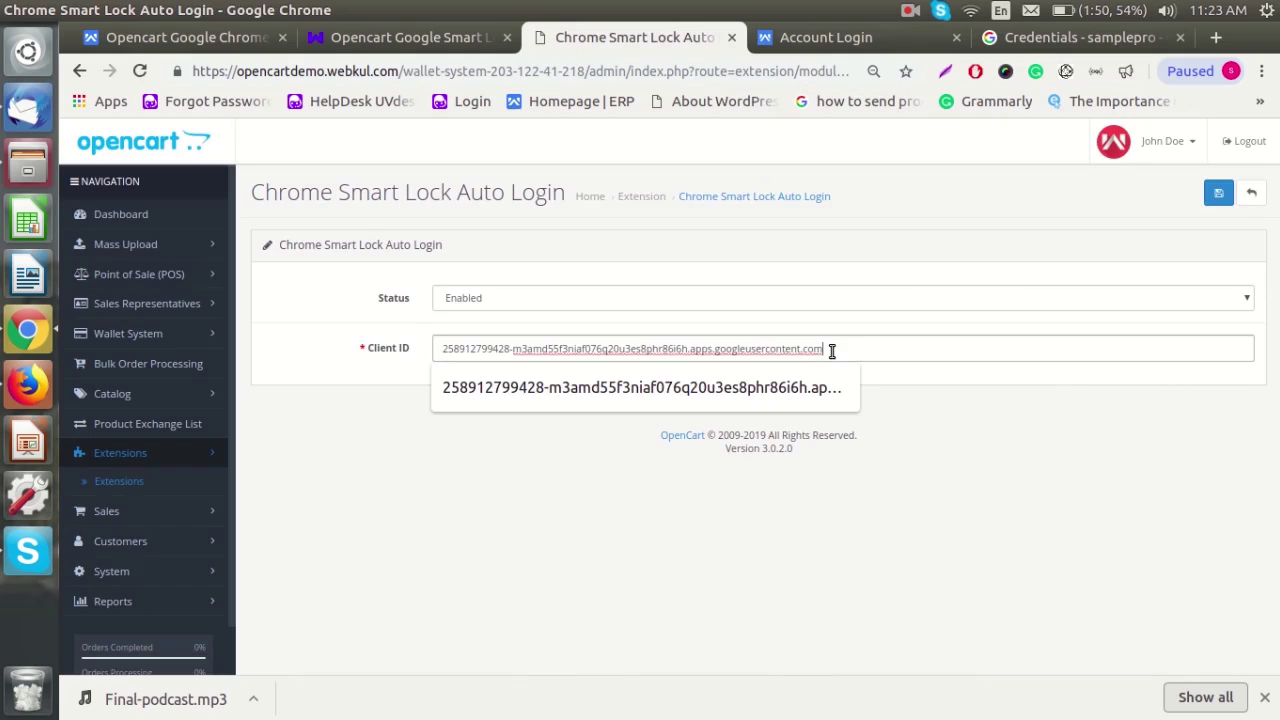
drag(914, 349, 421, 347)
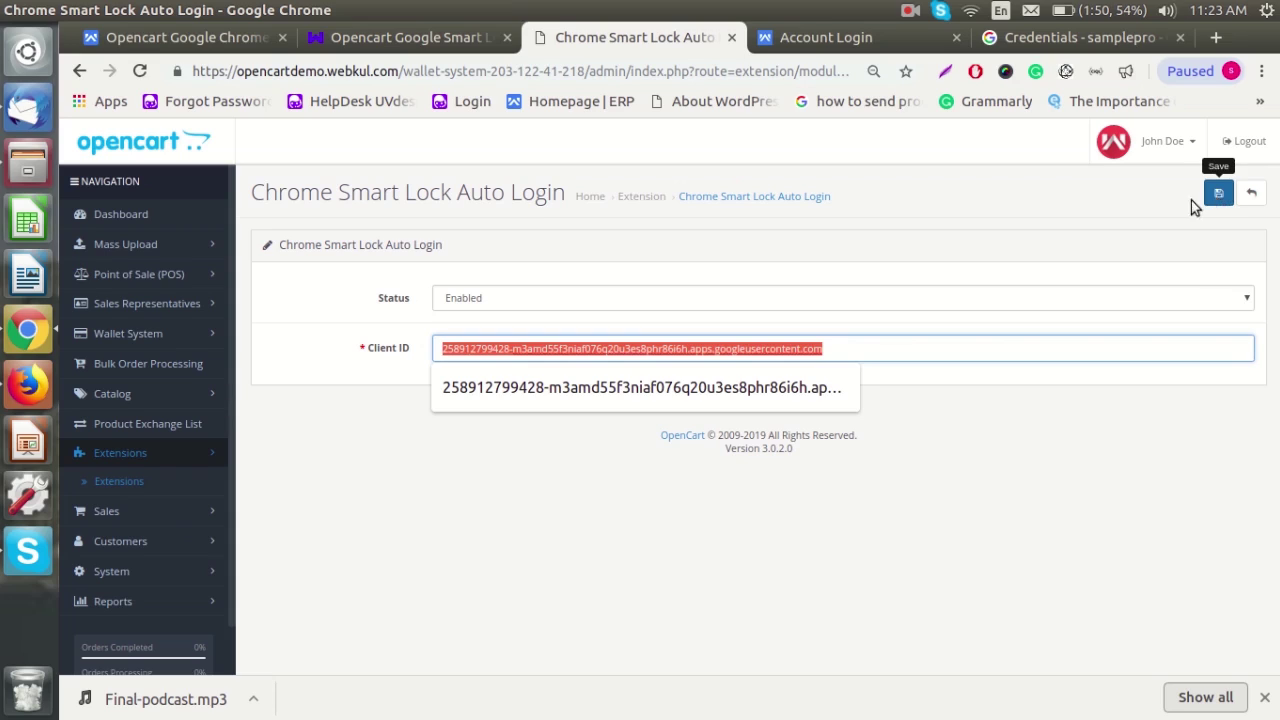
Show Chrome's saved-credential suggestions in the E-Mail Address field on the storefront Account Login page
click(862, 45)
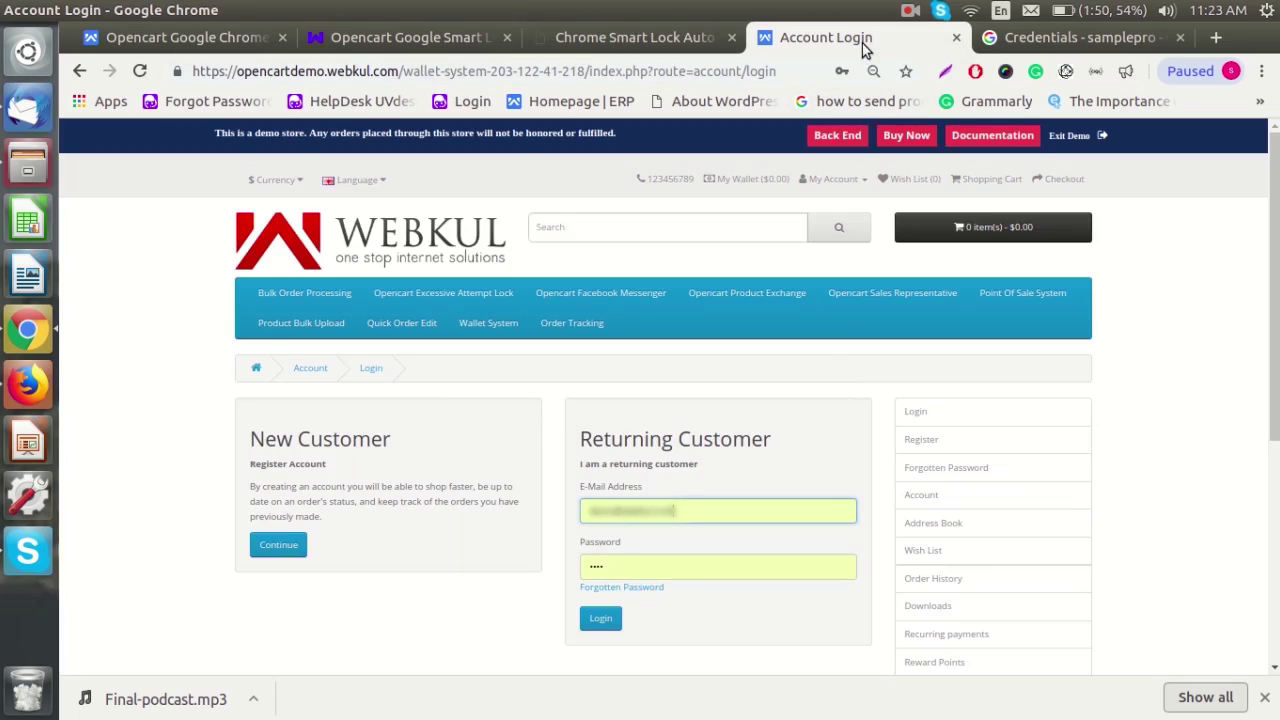
click(720, 508)
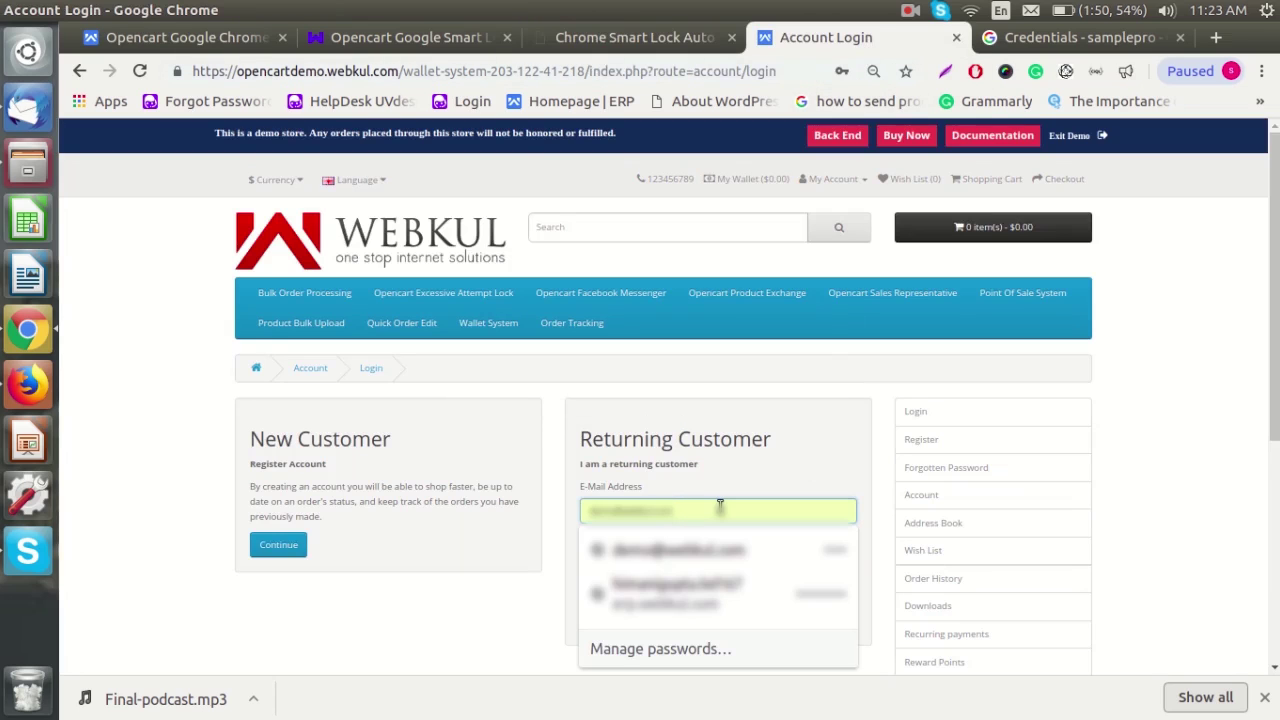